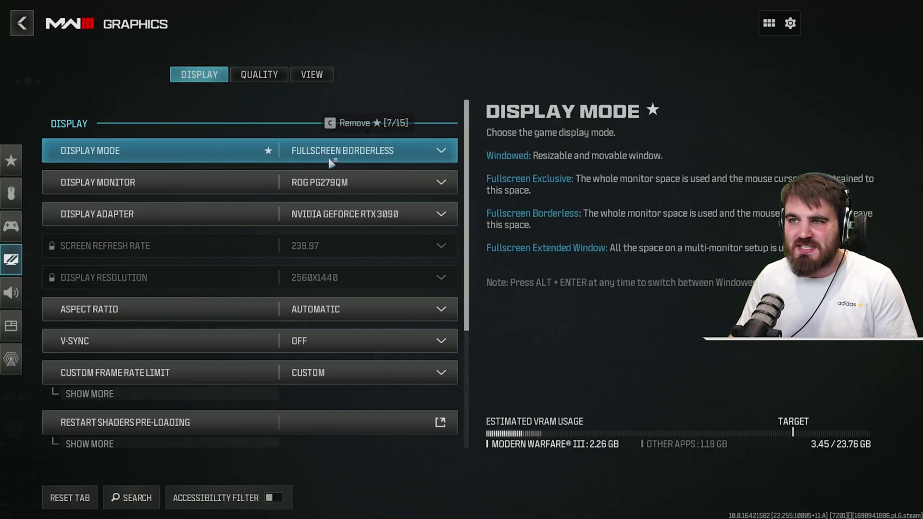
Keep display mode on Fullscreen Borderless after trying Fullscreen Exclusive, and aspect ratio on Automatic.
{"action": "left_click", "coordinate": [353, 154]}
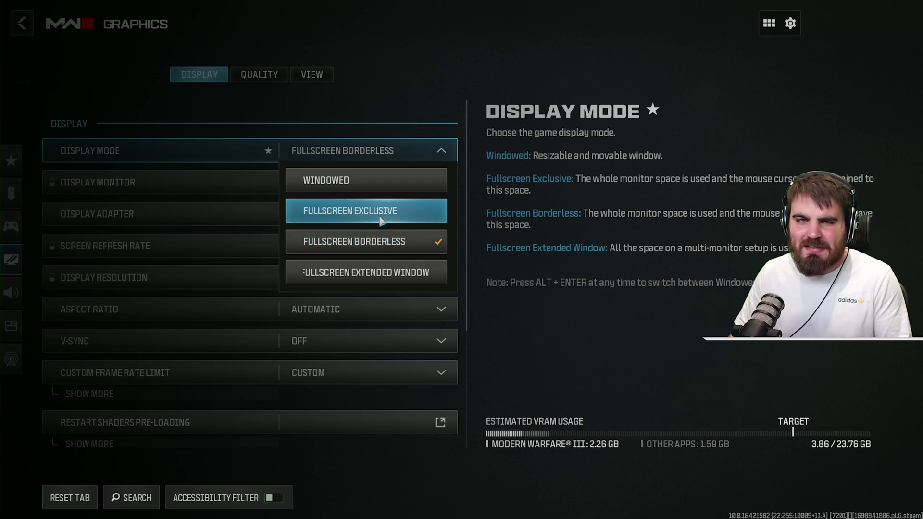
{"action": "left_click", "coordinate": [373, 244]}
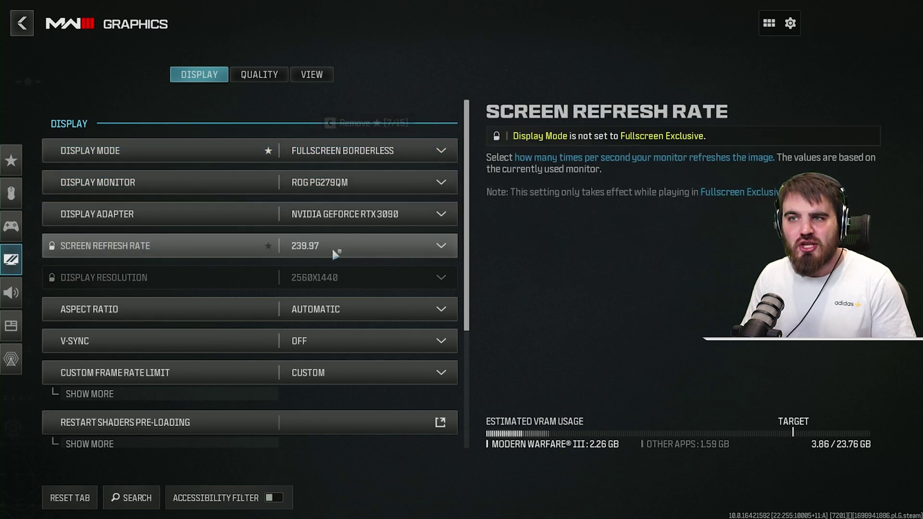
{"action": "left_click", "coordinate": [343, 151]}
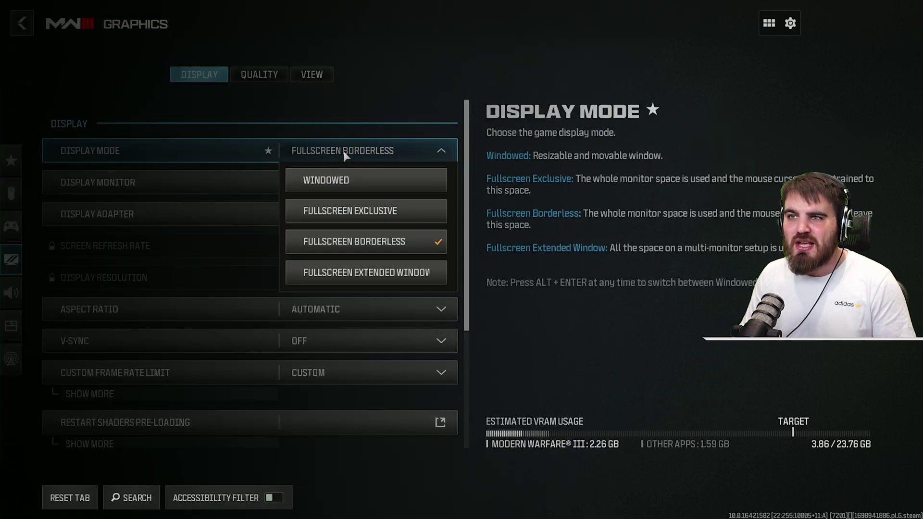
{"action": "left_click", "coordinate": [376, 218]}
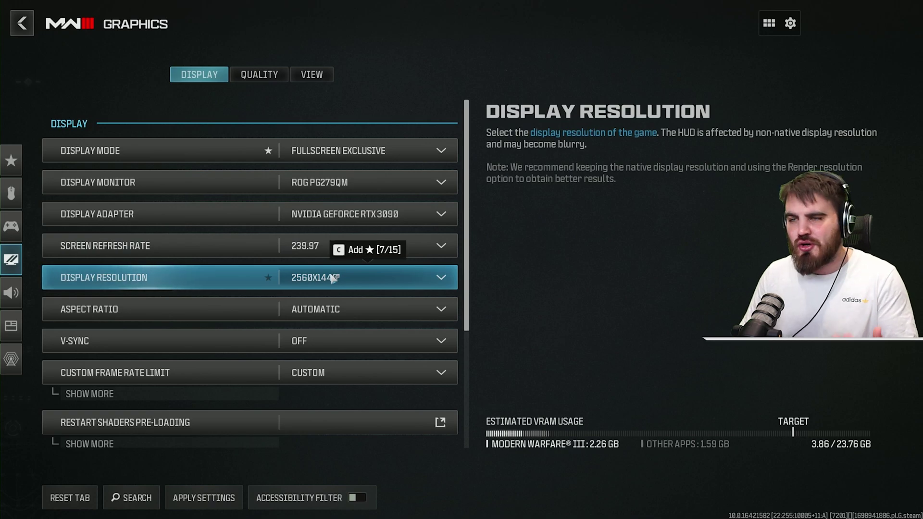
{"action": "left_click", "coordinate": [346, 150]}
{"action": "left_click", "coordinate": [355, 236]}
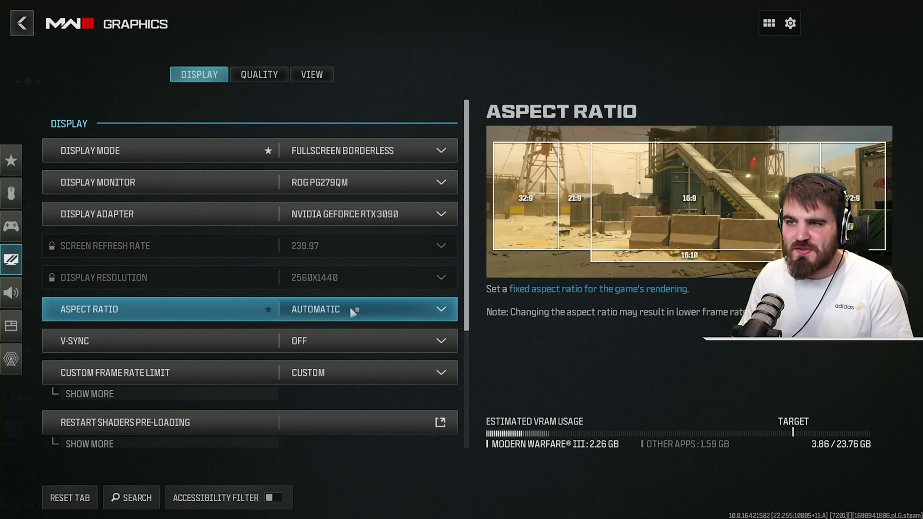
{"action": "left_click", "coordinate": [351, 309]}
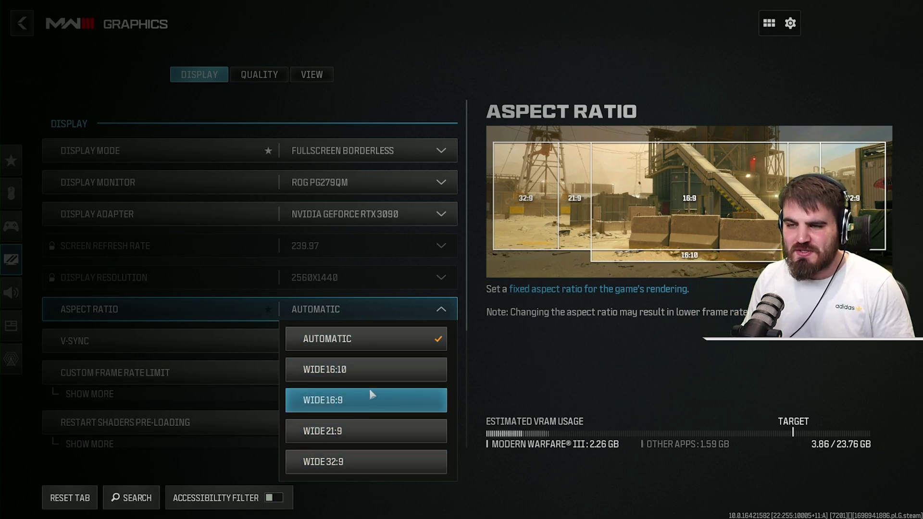
{"action": "left_click", "coordinate": [344, 337]}
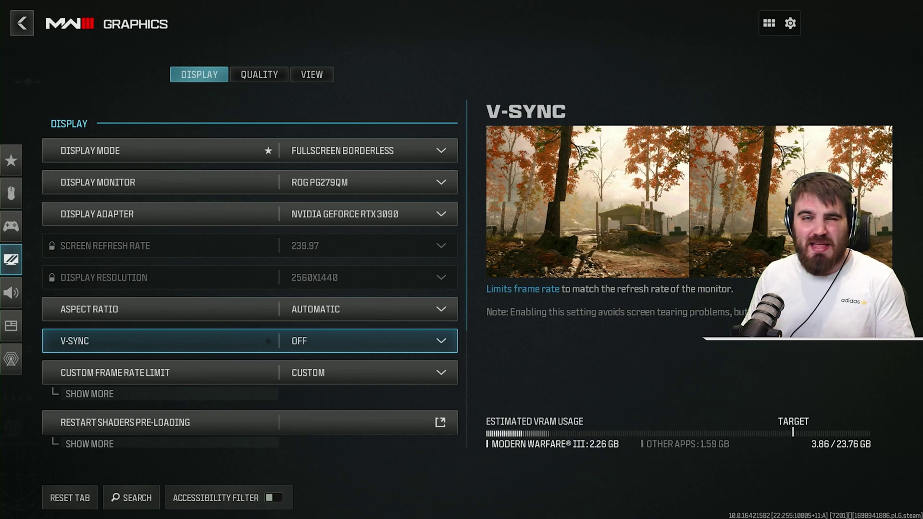
Leave V-Sync Off and show the 300 gameplay, 120 menu and 30 out-of-focus frame limits.
{"action": "left_click", "coordinate": [363, 341]}
{"action": "left_click", "coordinate": [362, 339]}
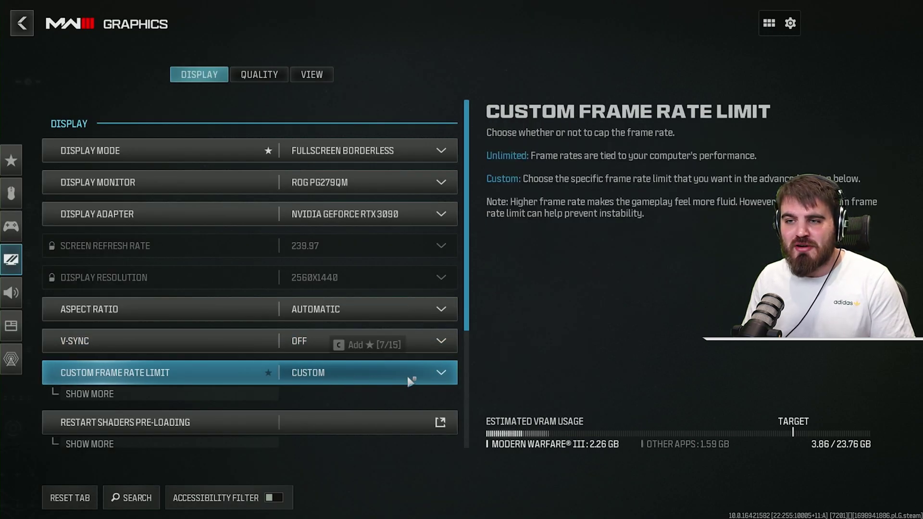
{"action": "left_click", "coordinate": [205, 395]}
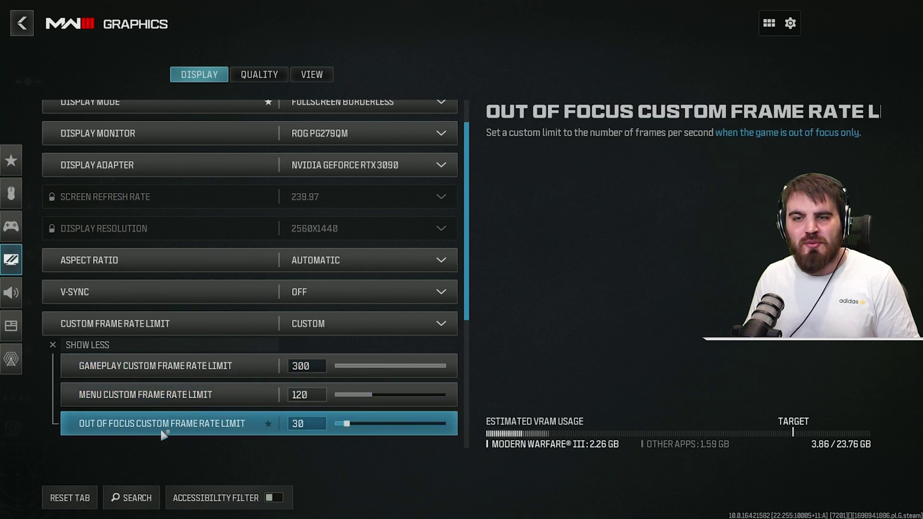
{"action": "scroll", "coordinate": [209, 426], "scroll_direction": "down", "scroll_amount": 3}
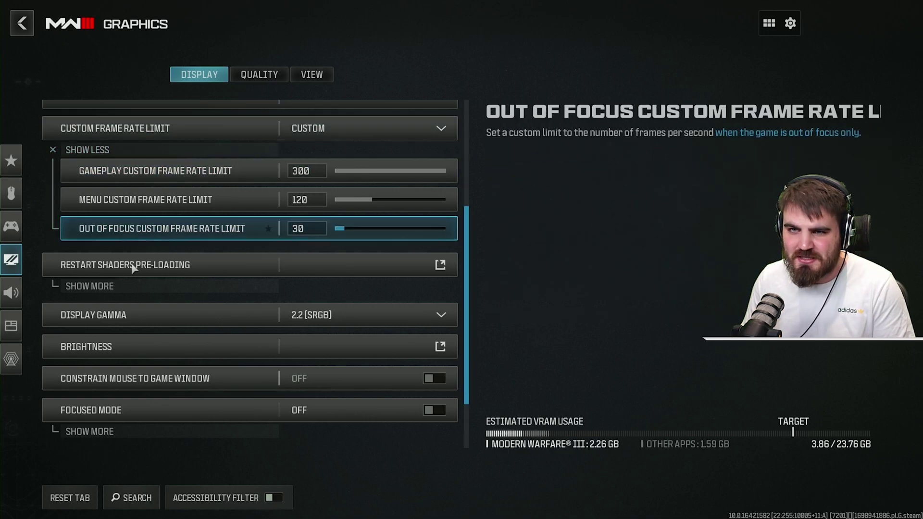
Leave Display Gamma at 2.2 (sRGB) and open Brightness calibration, currently at 49.
{"action": "left_click", "coordinate": [315, 320]}
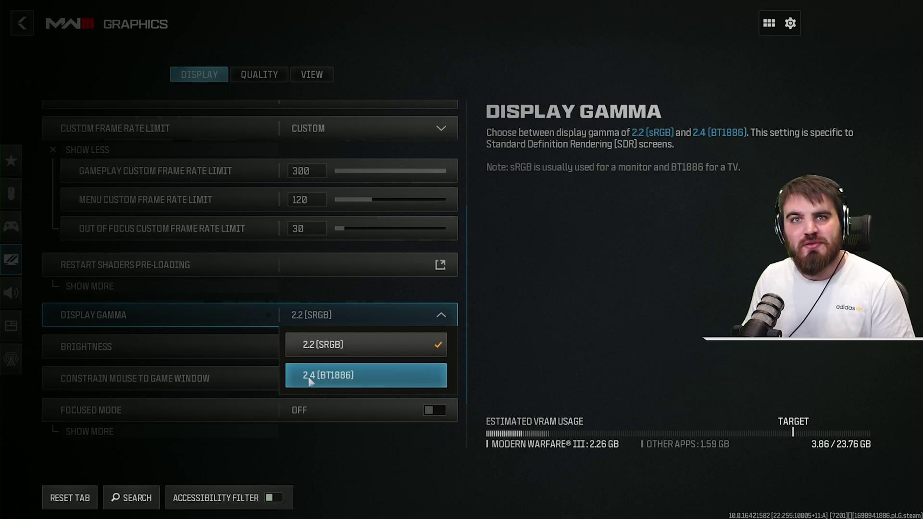
{"action": "left_click", "coordinate": [317, 345]}
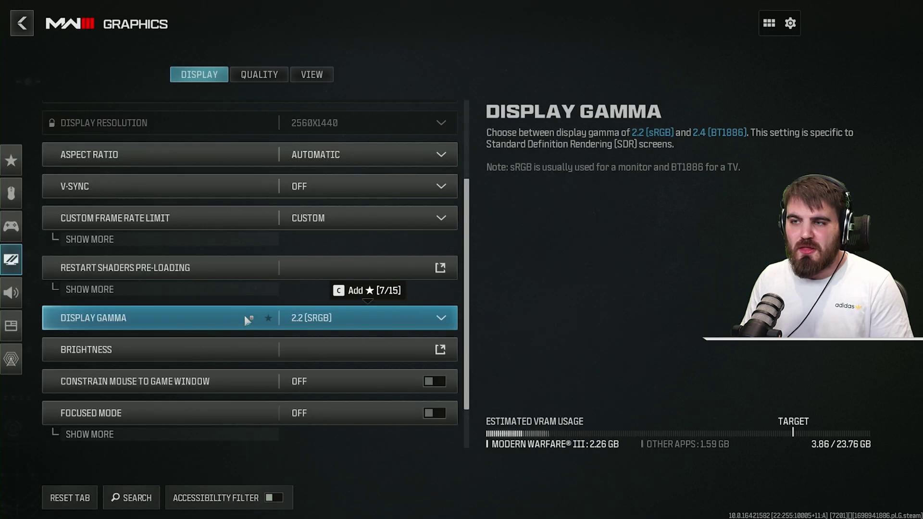
{"action": "left_click", "coordinate": [261, 358]}
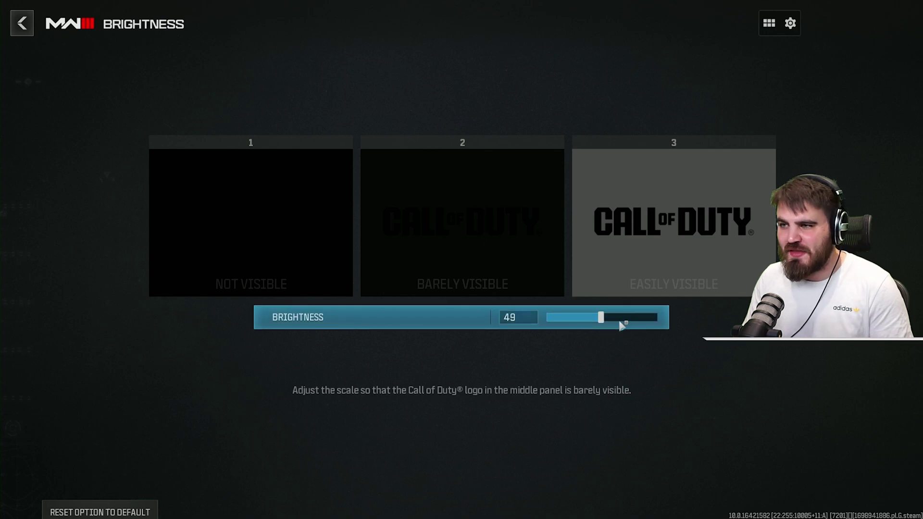
Set brightness to 55 so the middle logo is barely visible, then exit calibration.
{"action": "left_click_drag", "start_coordinate": [605, 324], "coordinate": [603, 328]}
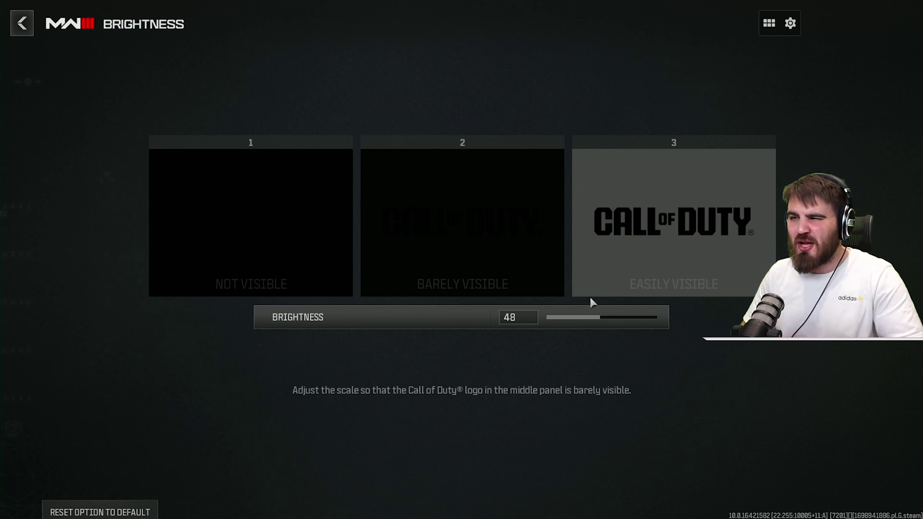
{"action": "left_click", "coordinate": [604, 318]}
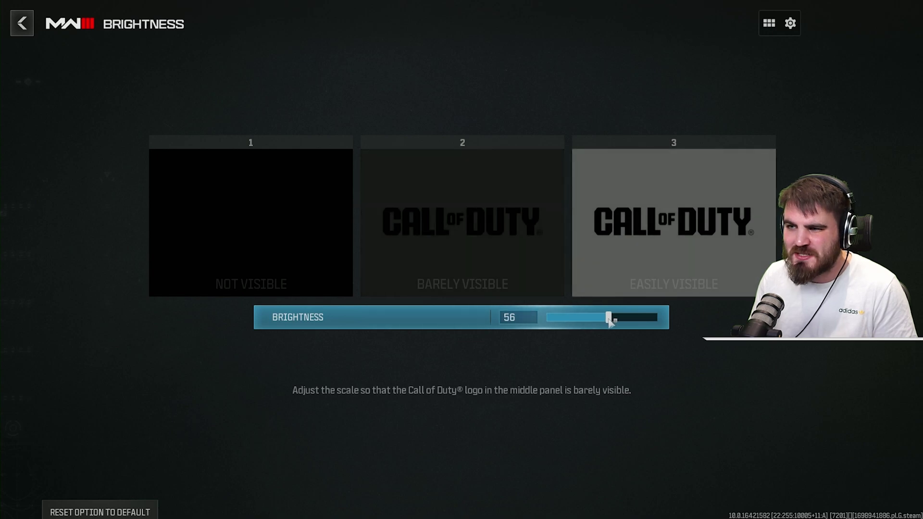
{"action": "left_click", "coordinate": [607, 318]}
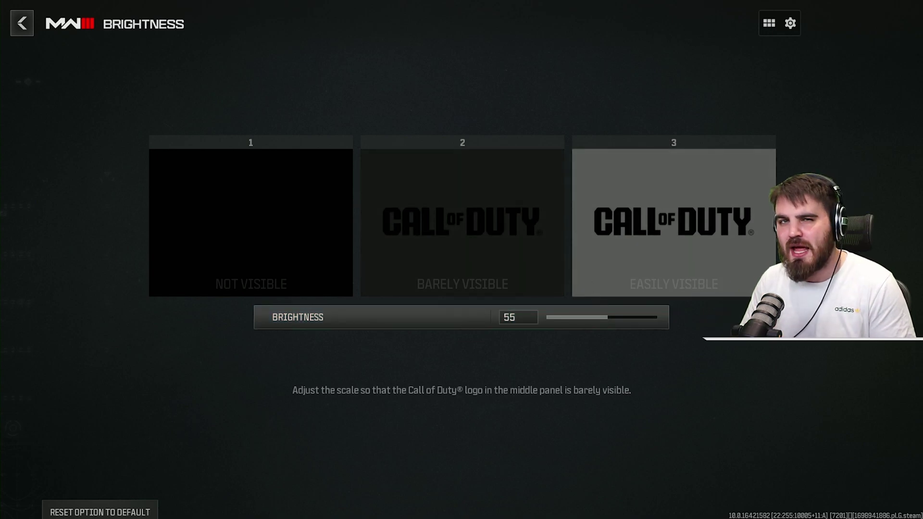
{"action": "key", "text": "Escape"}
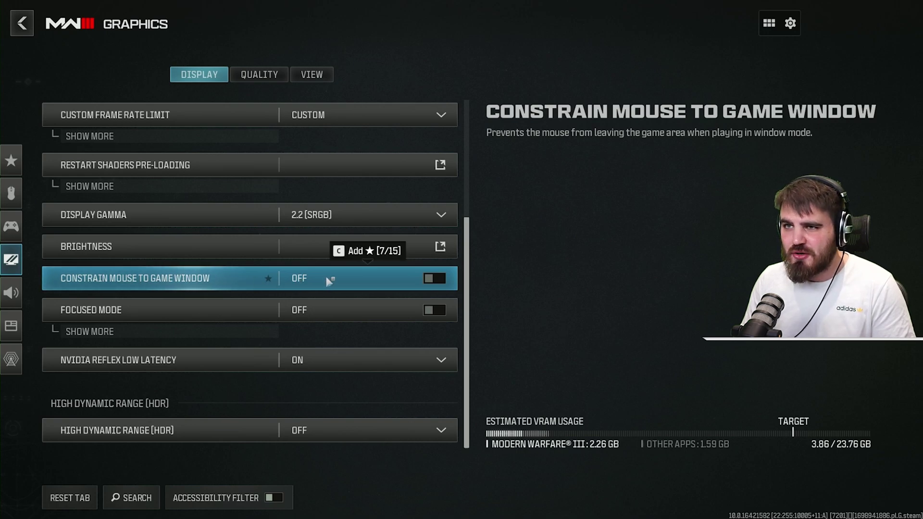
{"action": "scroll", "coordinate": [332, 276], "scroll_direction": "up", "scroll_amount": 5}
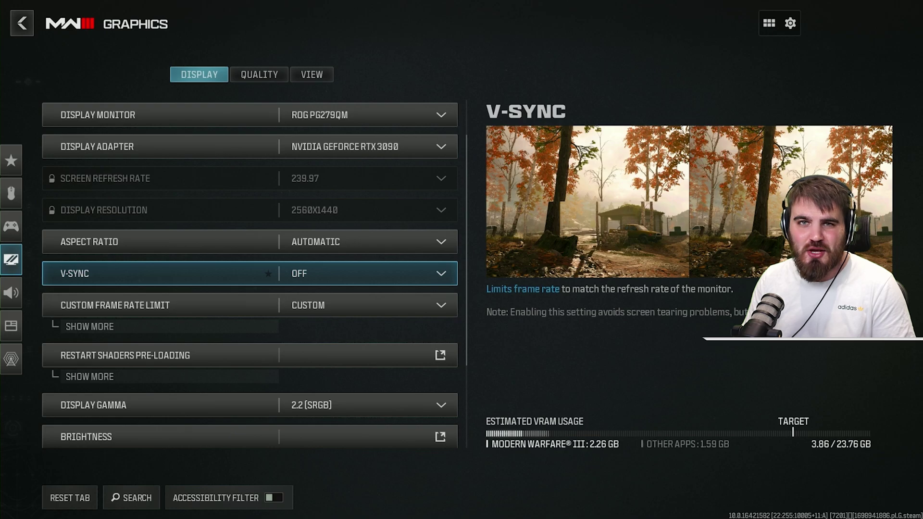
{"action": "scroll", "coordinate": [291, 255], "scroll_direction": "down", "scroll_amount": 5}
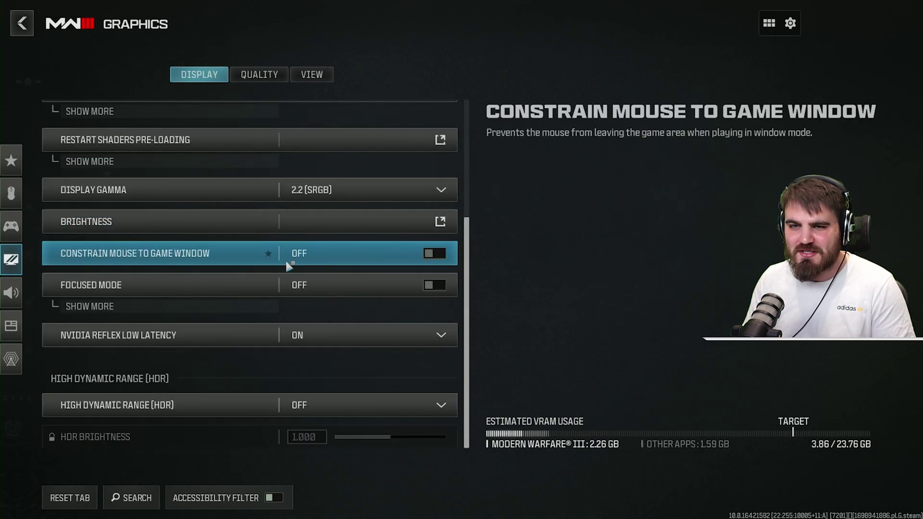
{"action": "scroll", "coordinate": [269, 259], "scroll_direction": "down", "scroll_amount": 1}
{"action": "scroll", "coordinate": [254, 245], "scroll_direction": "up", "scroll_amount": 2}
{"action": "left_click", "coordinate": [433, 305]}
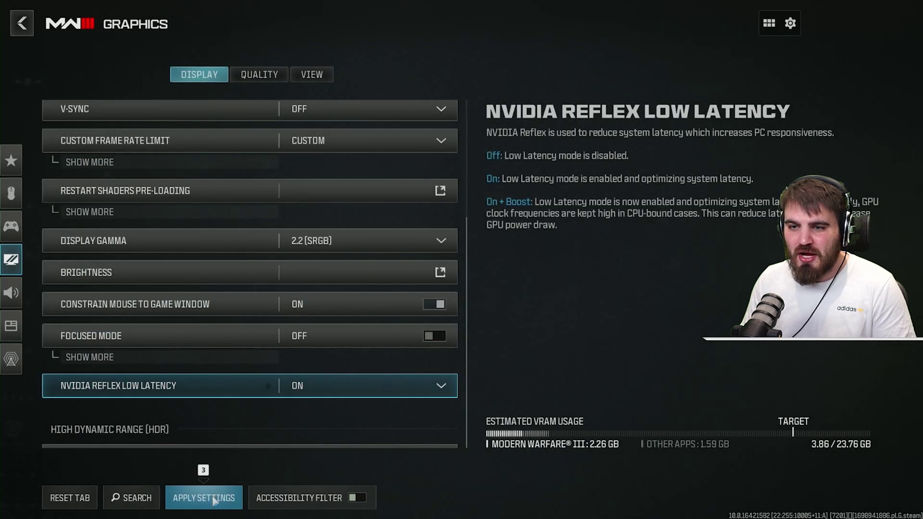
{"action": "left_click", "coordinate": [204, 498]}
{"action": "mouse_move", "coordinate": [3, 264]}
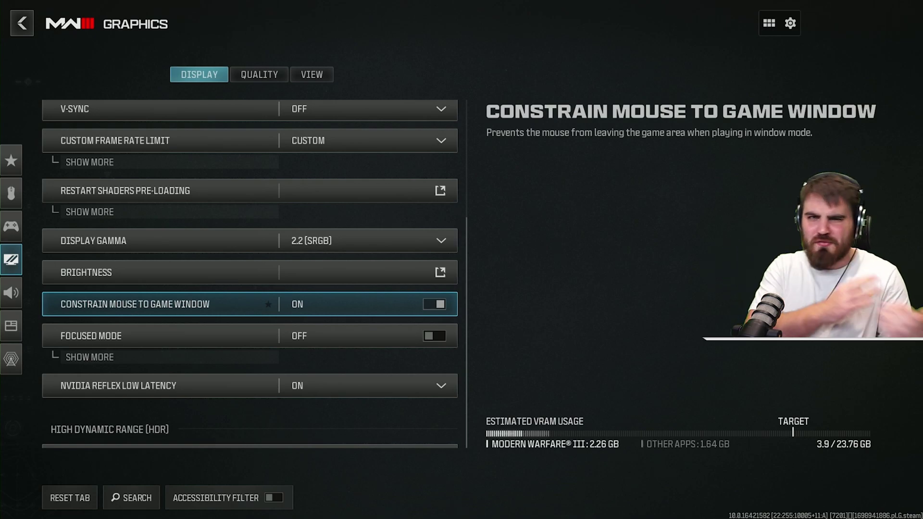
{"action": "left_click", "coordinate": [434, 304]}
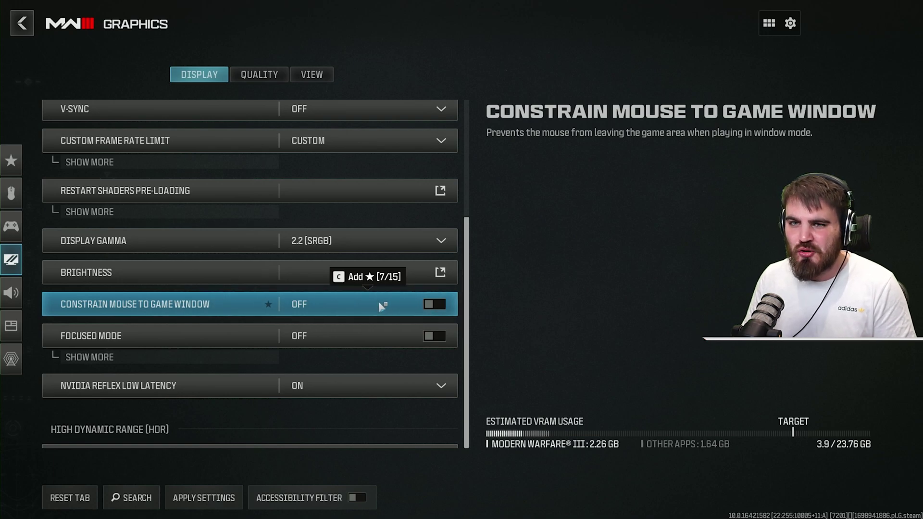
{"action": "left_click", "coordinate": [219, 495]}
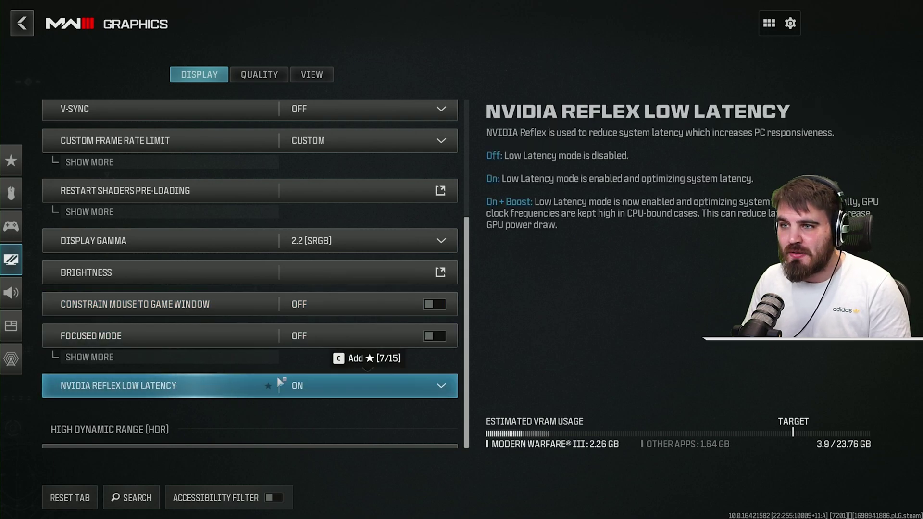
Confirm NVIDIA Reflex Low Latency is set to On in the Display settings.
{"action": "left_click", "coordinate": [333, 387]}
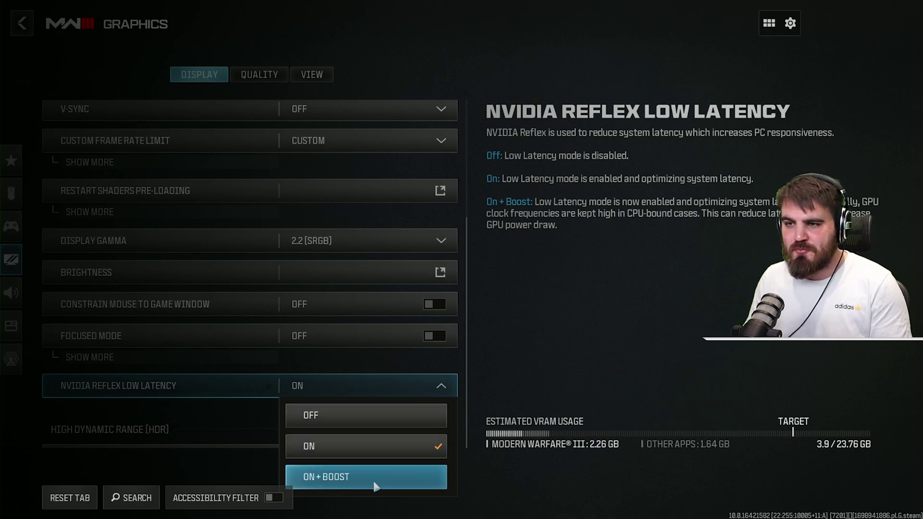
{"action": "left_click", "coordinate": [350, 389]}
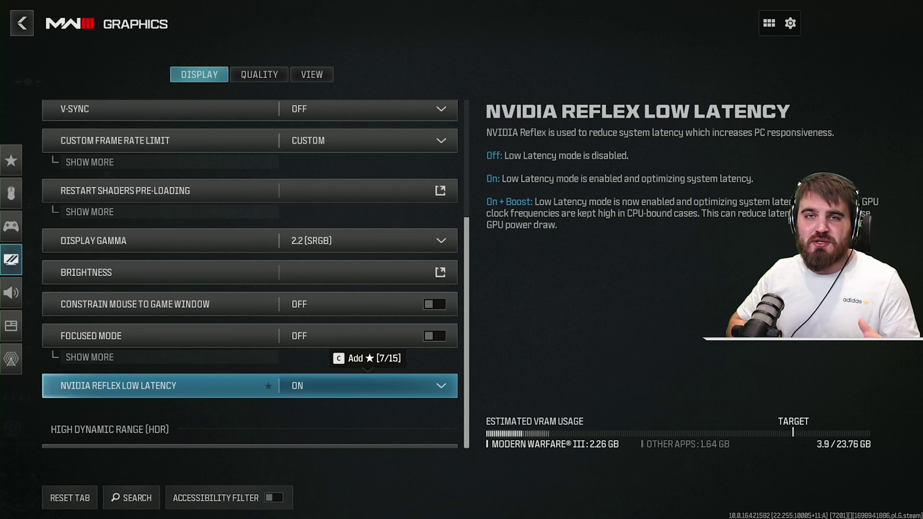
{"action": "left_click", "coordinate": [315, 382]}
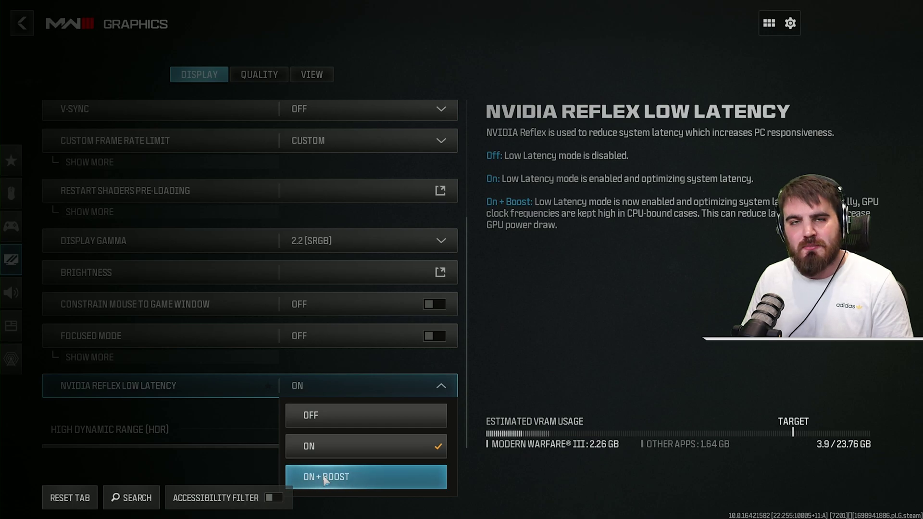
{"action": "left_click", "coordinate": [331, 394]}
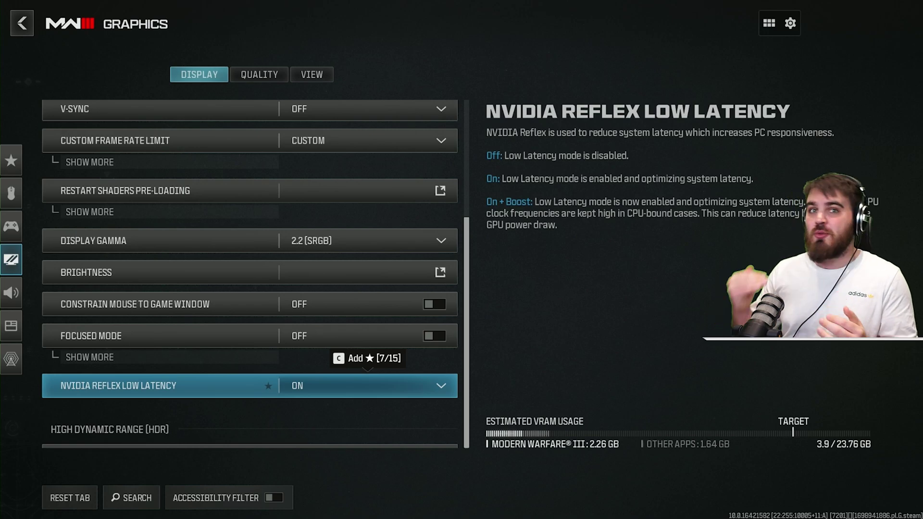
{"action": "left_click", "coordinate": [339, 393]}
{"action": "left_click", "coordinate": [330, 385]}
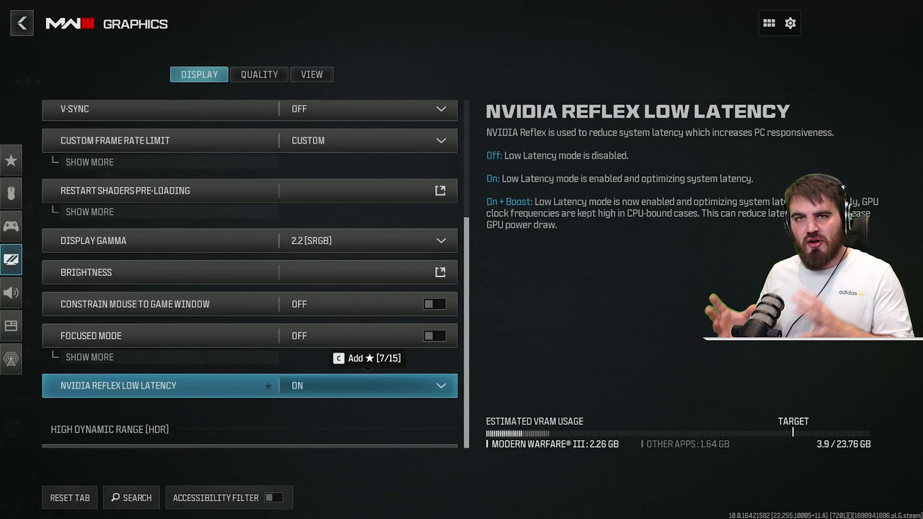
{"action": "left_click", "coordinate": [331, 390]}
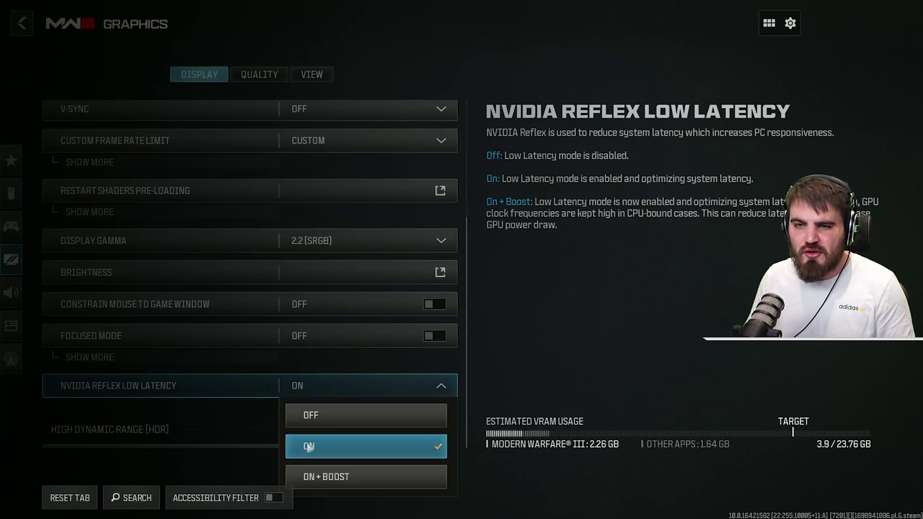
{"action": "left_click", "coordinate": [319, 445]}
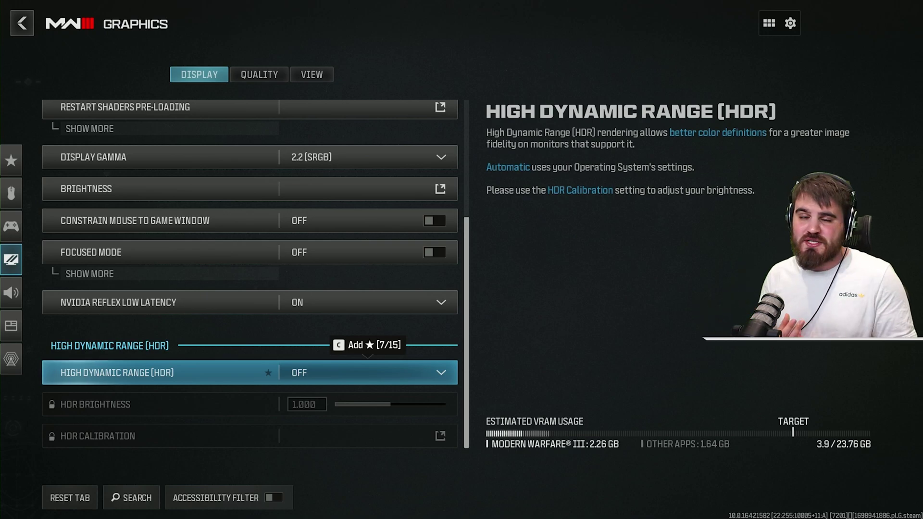
Leave High Dynamic Range Off and switch to the Quality graphics tab.
{"action": "left_click", "coordinate": [336, 382]}
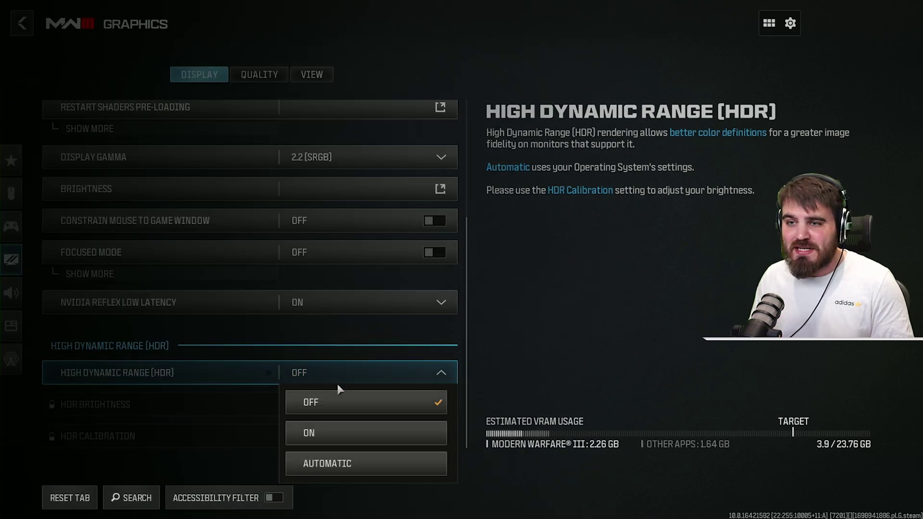
{"action": "left_click", "coordinate": [327, 373]}
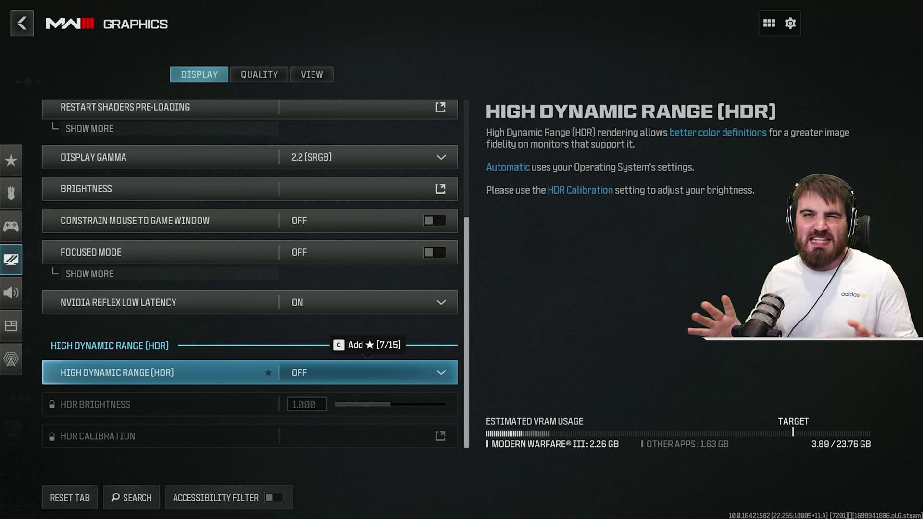
{"action": "left_click", "coordinate": [251, 80]}
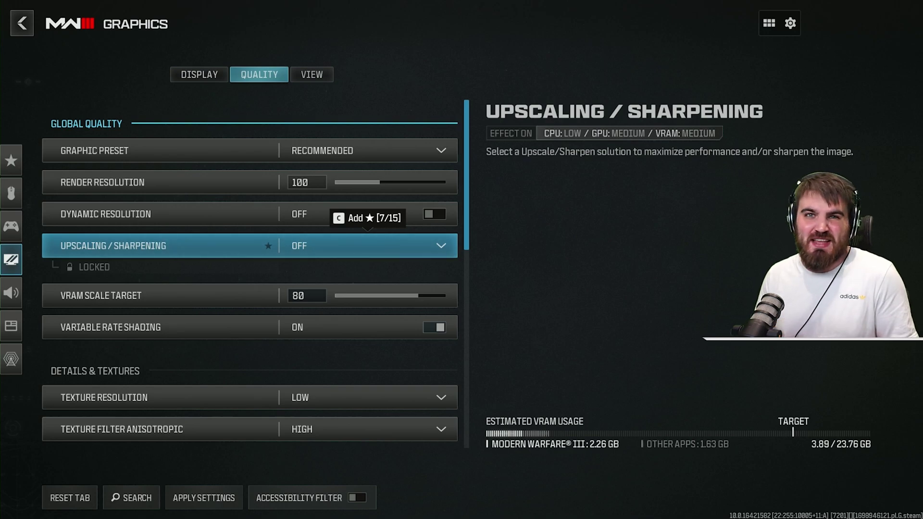
Set Upscaling/Sharpening to FidelityFX CAS with a CAS Strength of 75.
{"action": "left_click", "coordinate": [309, 248]}
{"action": "scroll", "coordinate": [339, 346], "scroll_direction": "down", "scroll_amount": 2}
{"action": "left_click", "coordinate": [340, 366]}
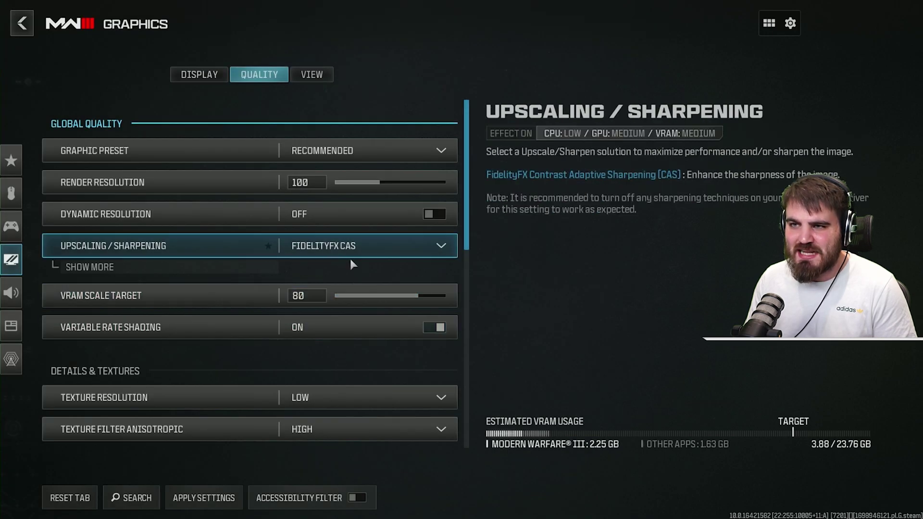
{"action": "left_click", "coordinate": [229, 268]}
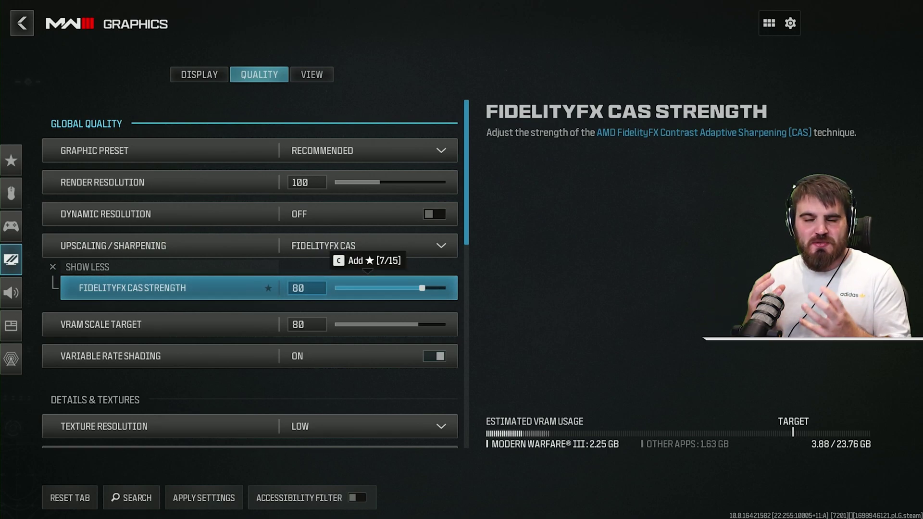
{"action": "left_click", "coordinate": [306, 287]}
{"action": "type", "text": "7"}
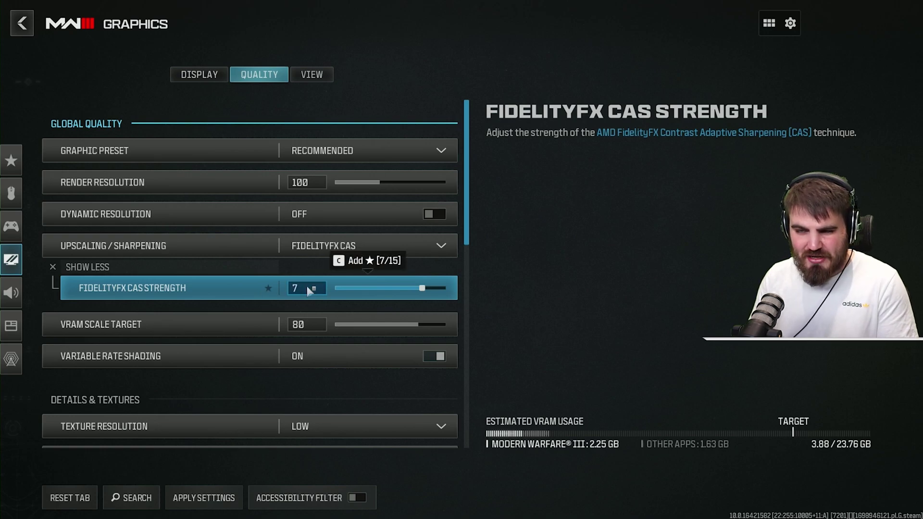
{"action": "type", "text": "5"}
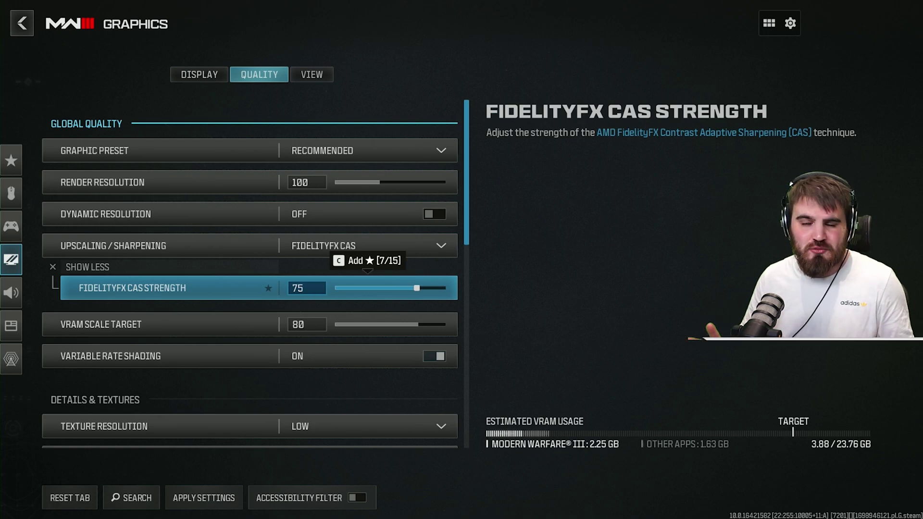
{"action": "left_click", "coordinate": [321, 245]}
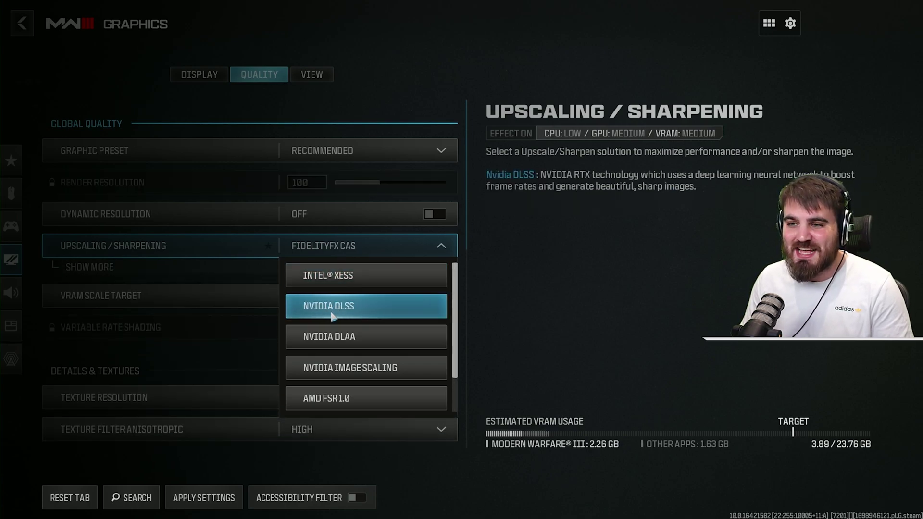
{"action": "scroll", "coordinate": [333, 317], "scroll_direction": "down", "scroll_amount": 2}
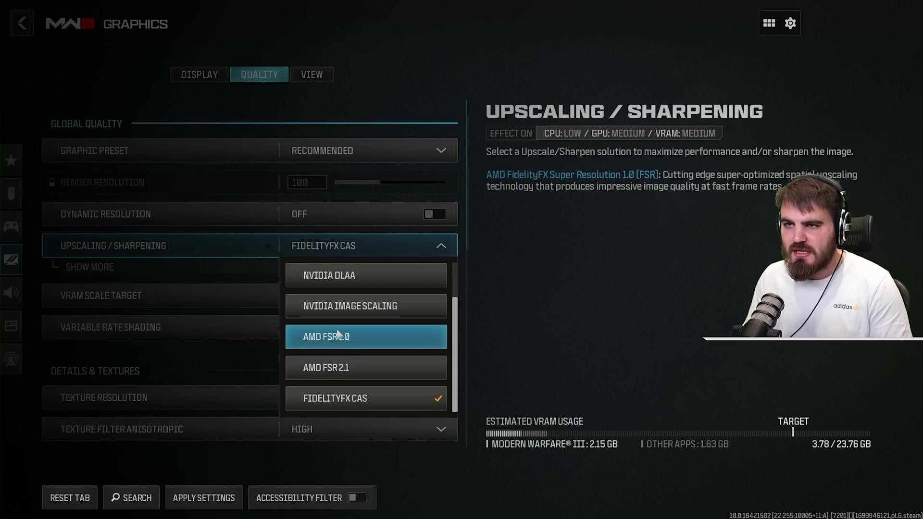
{"action": "scroll", "coordinate": [355, 337], "scroll_direction": "up", "scroll_amount": 2}
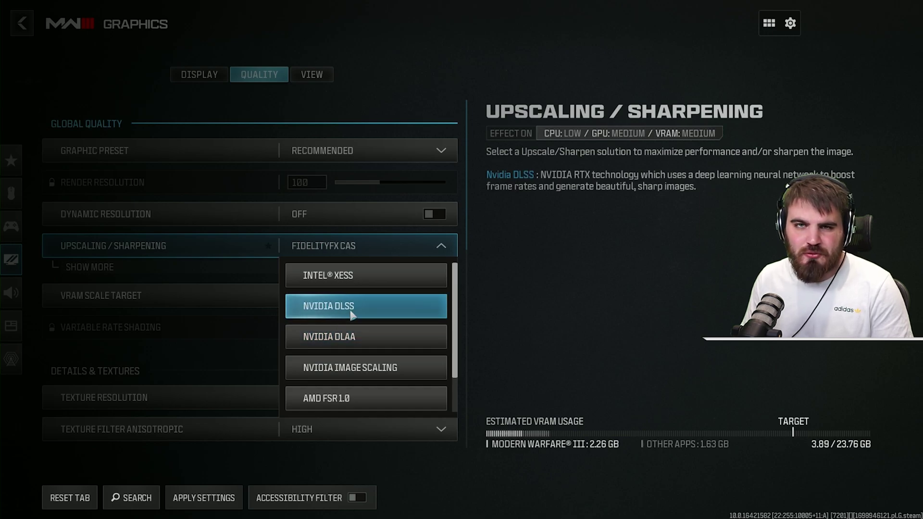
{"action": "scroll", "coordinate": [336, 392], "scroll_direction": "down", "scroll_amount": 1}
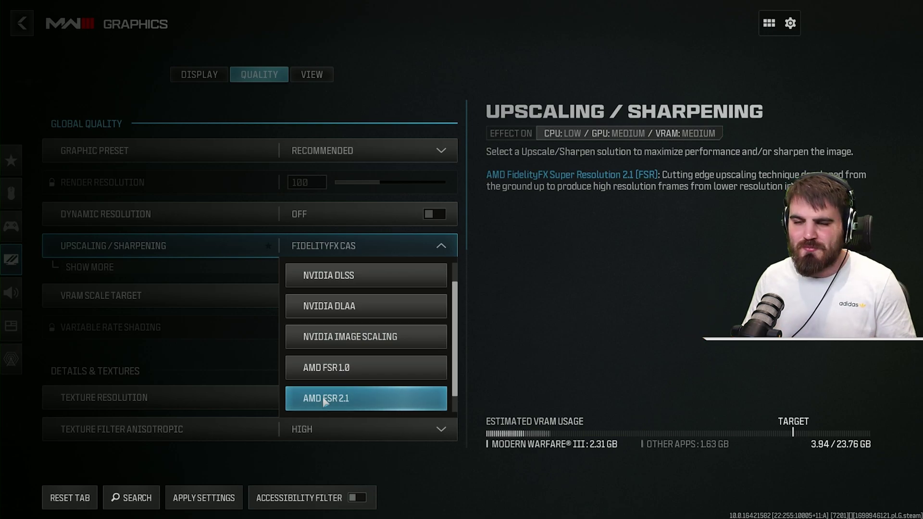
Try NVIDIA DLSS upscaling with the Quality preset and sharpness raised from 65 to 93.
{"action": "left_click", "coordinate": [329, 278]}
{"action": "left_click", "coordinate": [146, 270]}
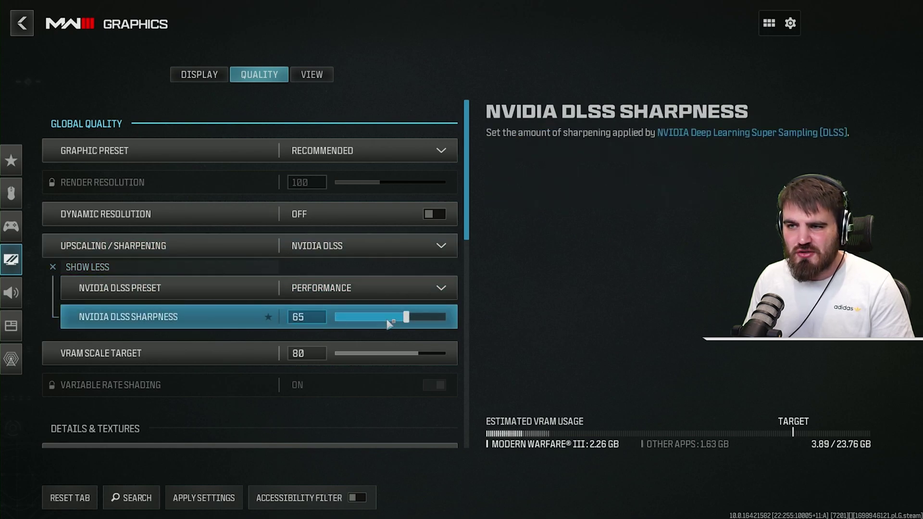
{"action": "left_click_drag", "start_coordinate": [387, 321], "coordinate": [438, 317]}
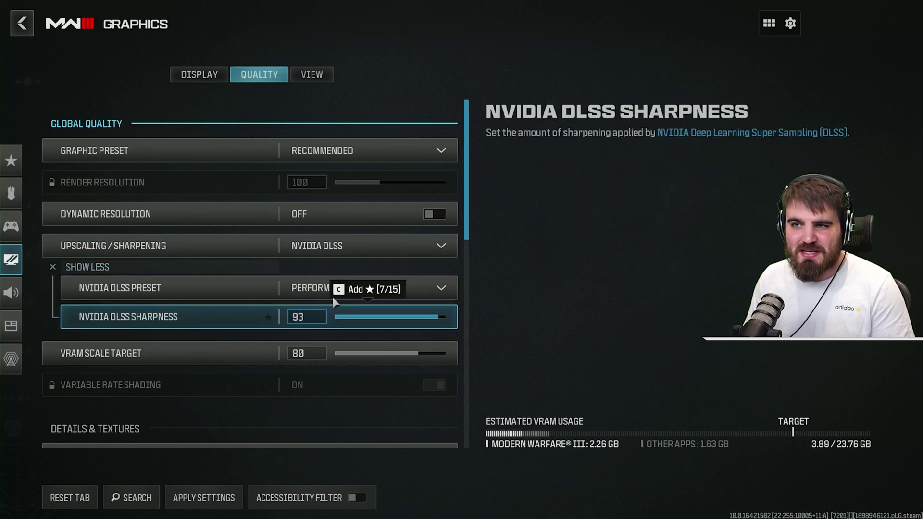
{"action": "left_click", "coordinate": [343, 289]}
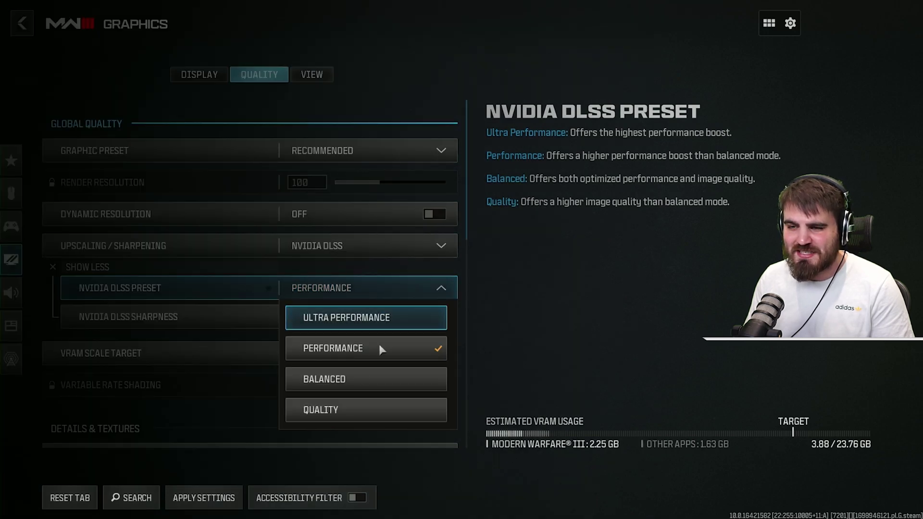
{"action": "left_click", "coordinate": [334, 411]}
Switch upscaling to AMD FSR 2.1 and set its preset to Ultra Quality.
{"action": "left_click", "coordinate": [320, 250]}
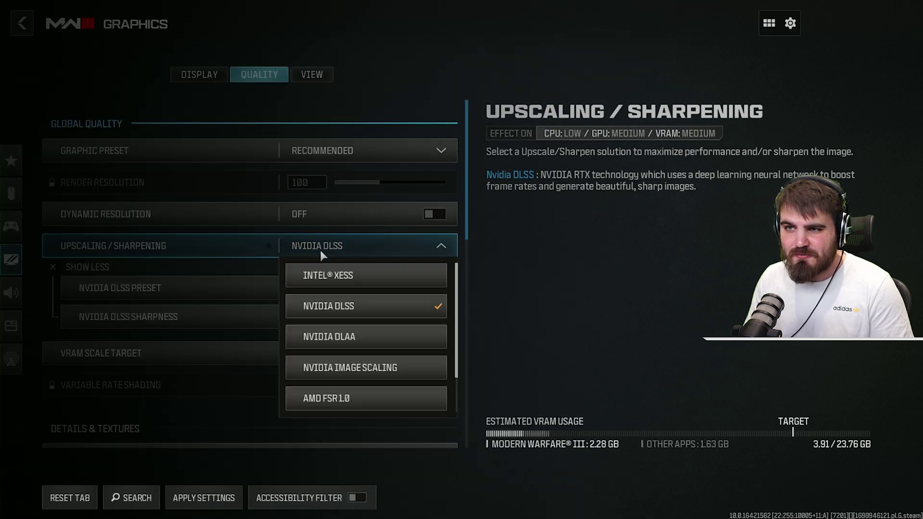
{"action": "scroll", "coordinate": [354, 315], "scroll_direction": "down", "scroll_amount": 2}
{"action": "scroll", "coordinate": [354, 337], "scroll_direction": "down", "scroll_amount": 2}
{"action": "left_click", "coordinate": [331, 338]}
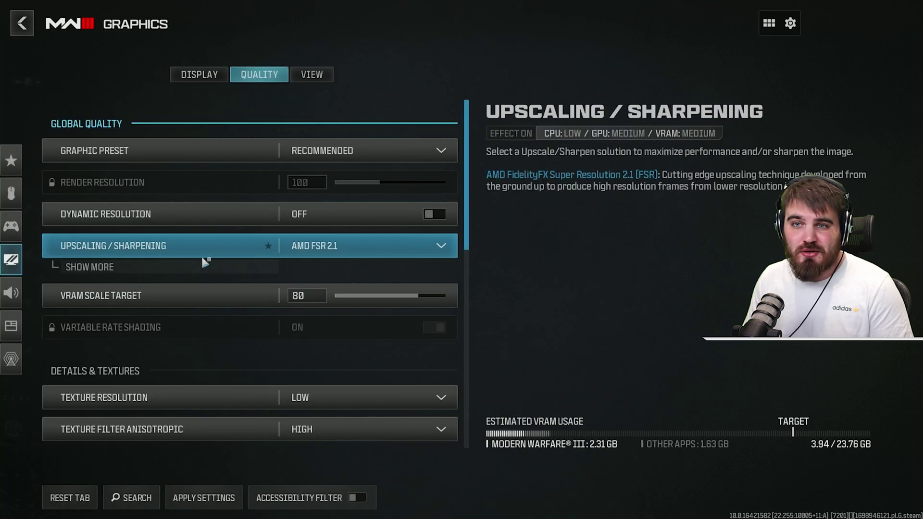
{"action": "left_click", "coordinate": [201, 265]}
{"action": "left_click", "coordinate": [330, 287]}
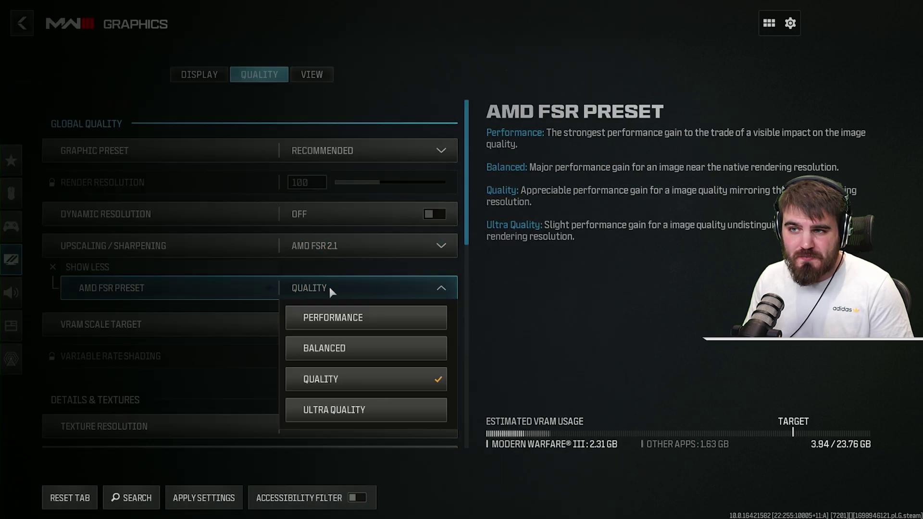
{"action": "left_click", "coordinate": [366, 408]}
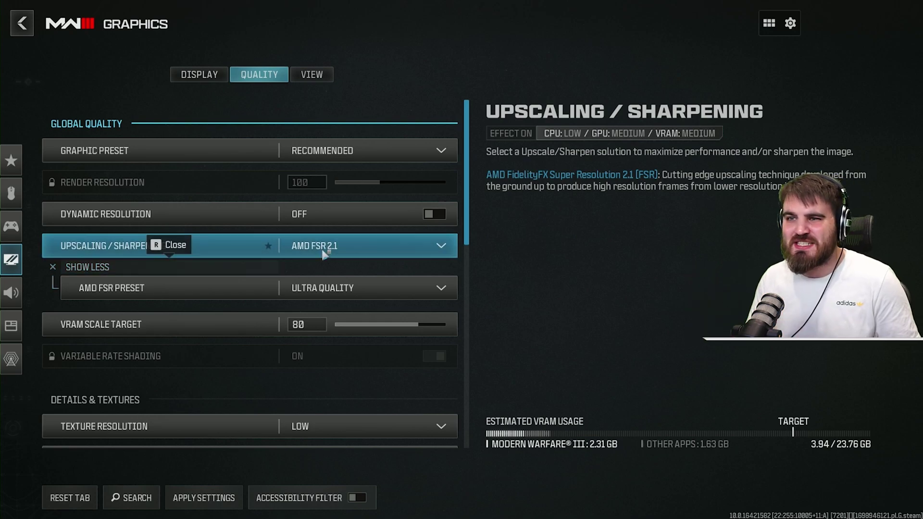
Revert upscaling to FidelityFX CAS, keep VRAM Scale Target at 80, and turn Variable Rate Shading off.
{"action": "key", "text": "Left"}
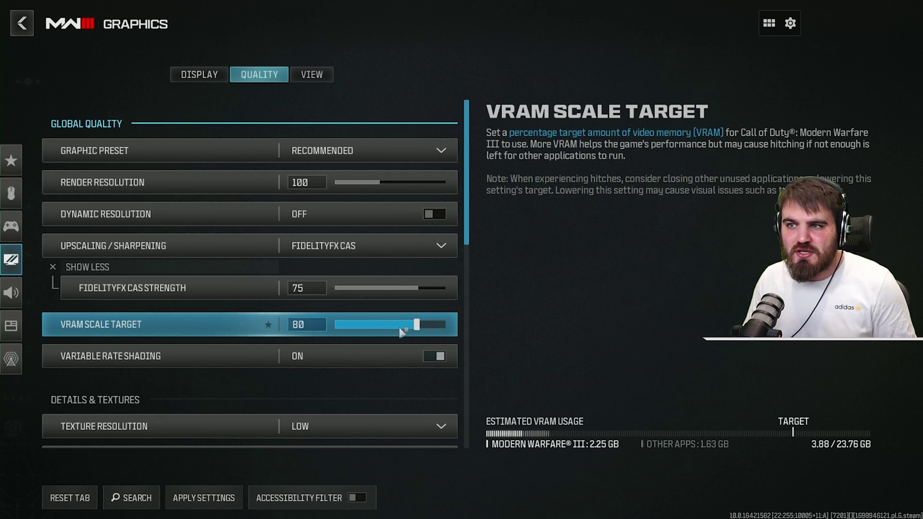
{"action": "left_click", "coordinate": [356, 330]}
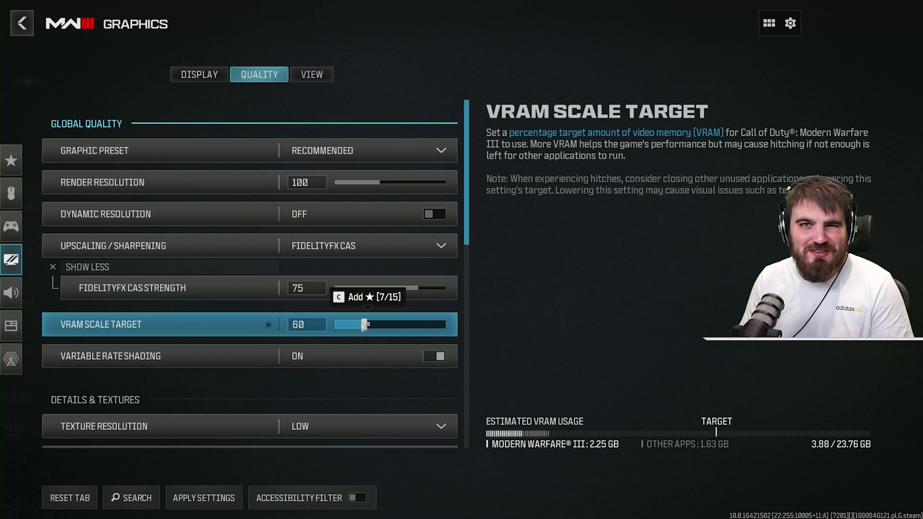
{"action": "left_click_drag", "start_coordinate": [364, 326], "coordinate": [418, 326]}
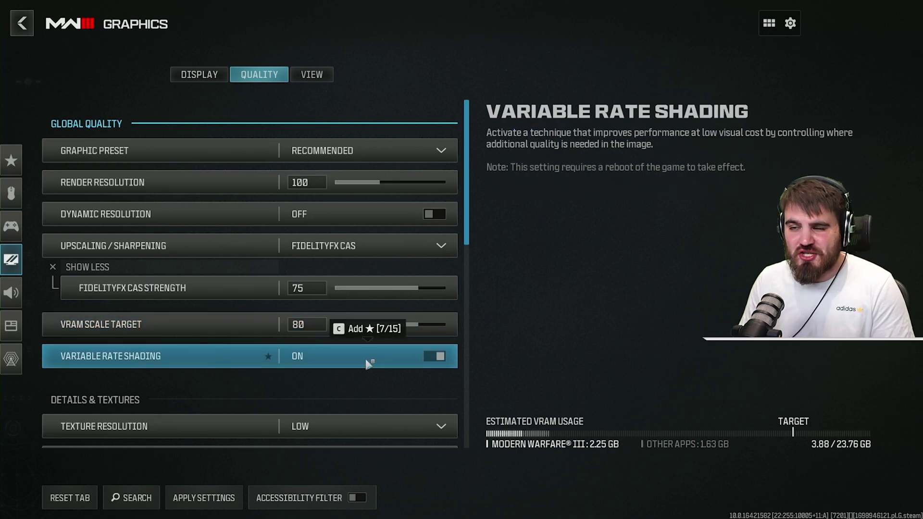
{"action": "left_click", "coordinate": [435, 356]}
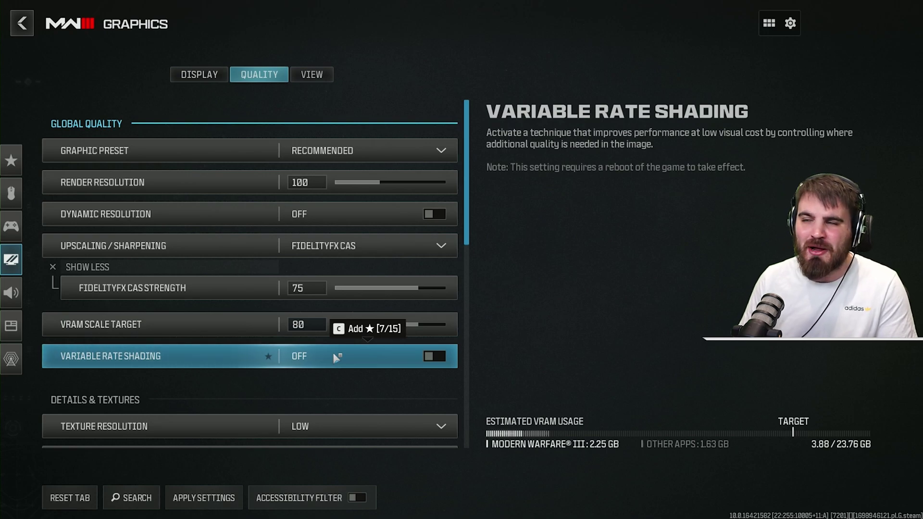
{"action": "scroll", "coordinate": [235, 232], "scroll_direction": "down", "scroll_amount": 3}
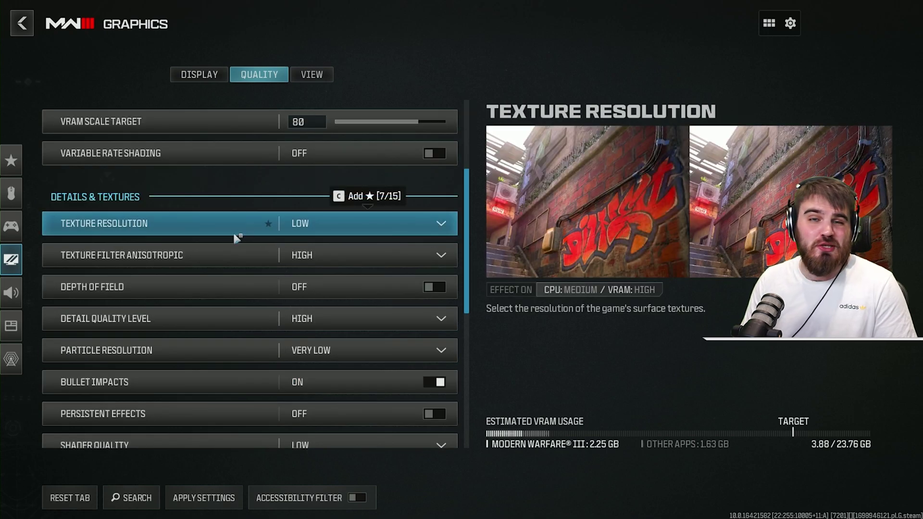
{"action": "left_click", "coordinate": [311, 220]}
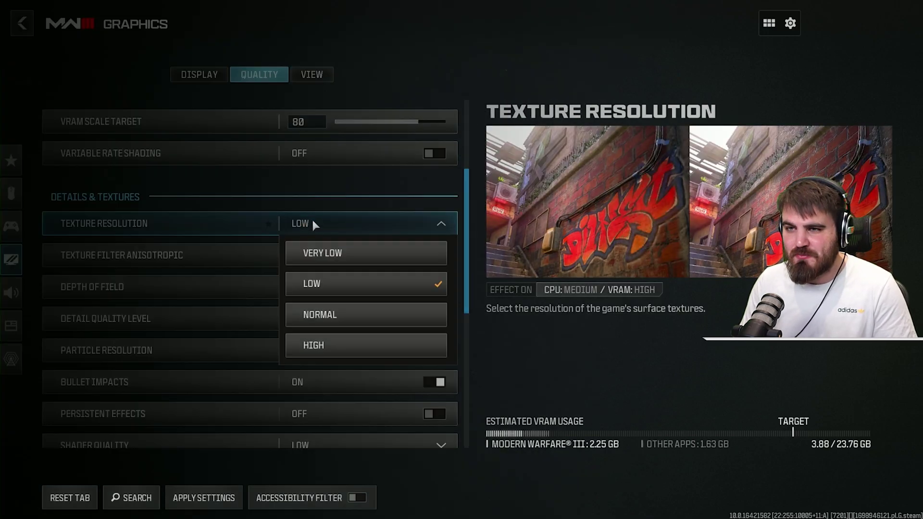
{"action": "left_click", "coordinate": [333, 344]}
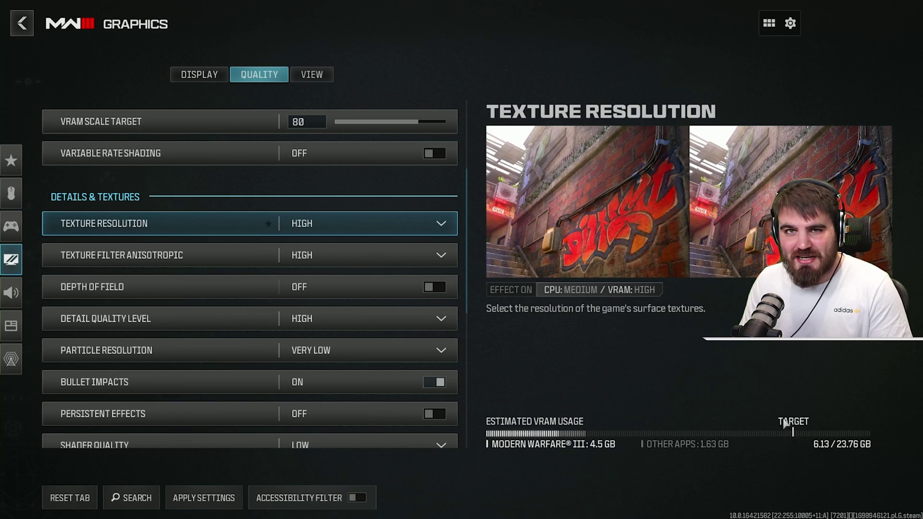
{"action": "left_click", "coordinate": [339, 226]}
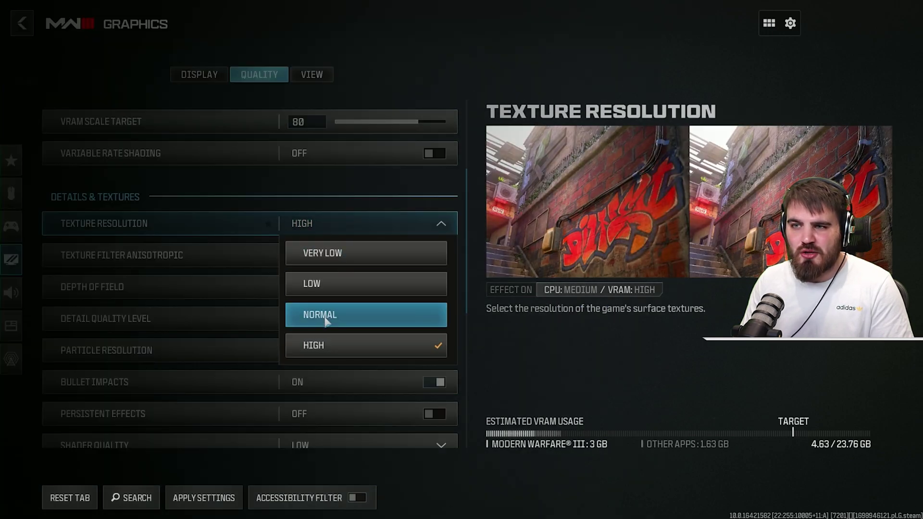
{"action": "left_click", "coordinate": [650, 351]}
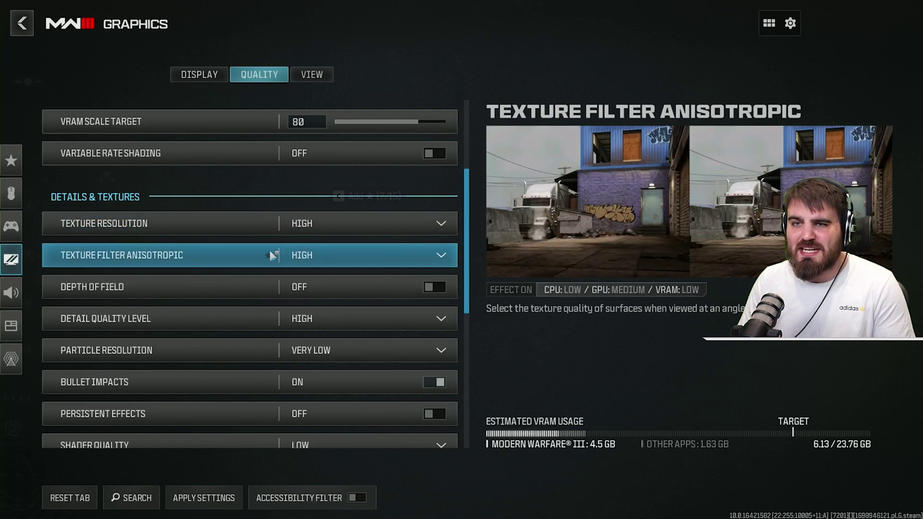
{"action": "left_click", "coordinate": [333, 254]}
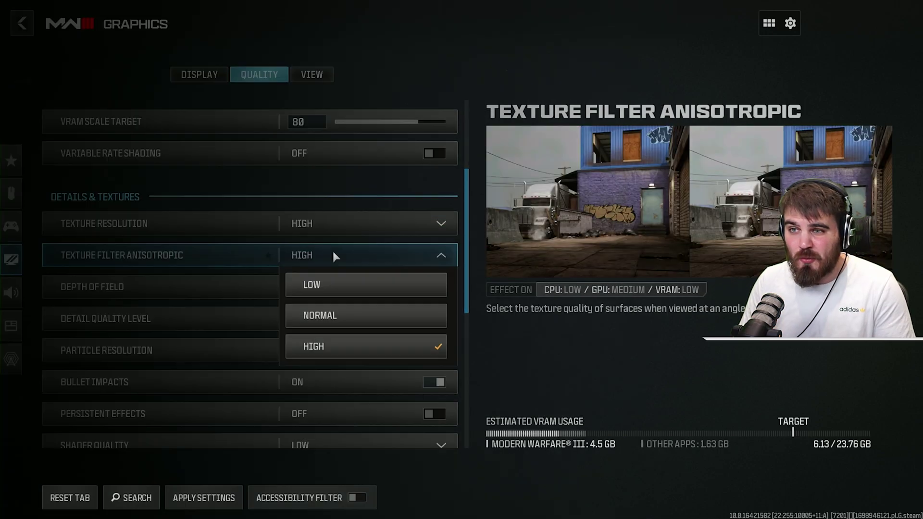
{"action": "left_click", "coordinate": [350, 353]}
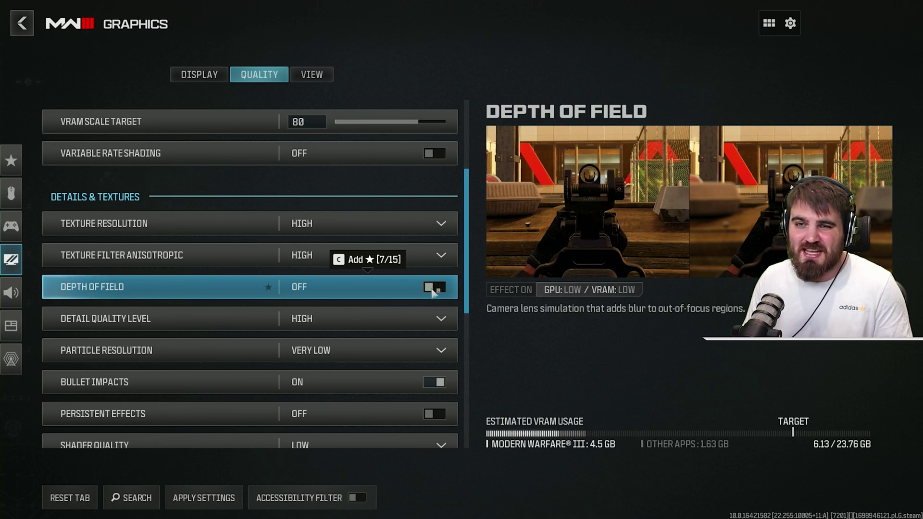
Keep Detail Quality Level at High and set Particle Resolution to Low.
{"action": "left_click", "coordinate": [317, 321]}
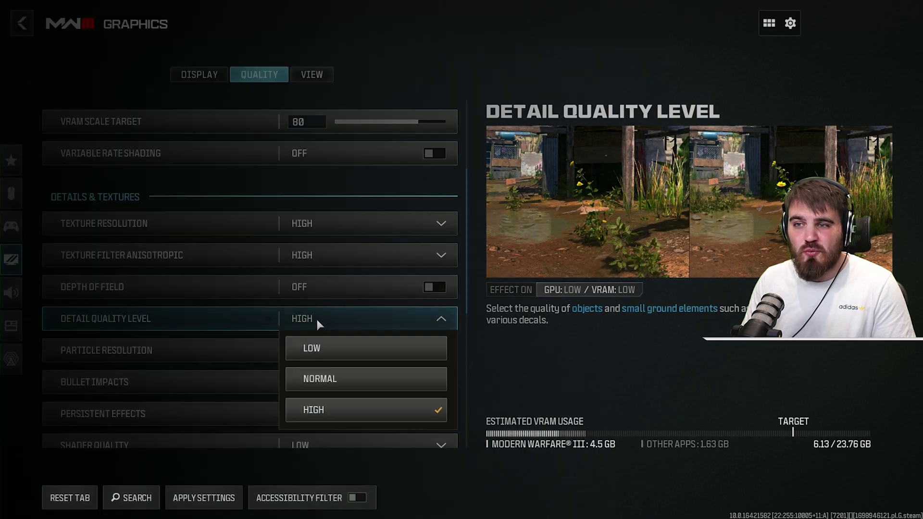
{"action": "left_click", "coordinate": [348, 420]}
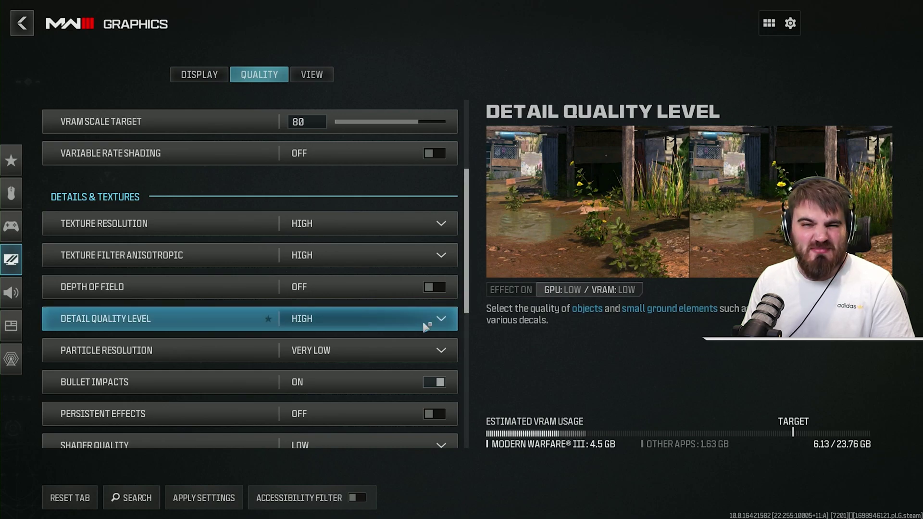
{"action": "left_click", "coordinate": [338, 355]}
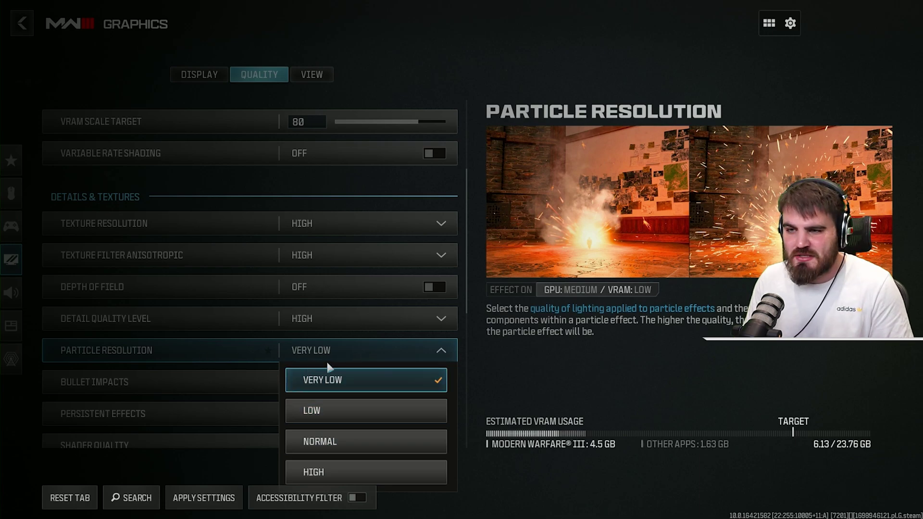
{"action": "left_click", "coordinate": [325, 411]}
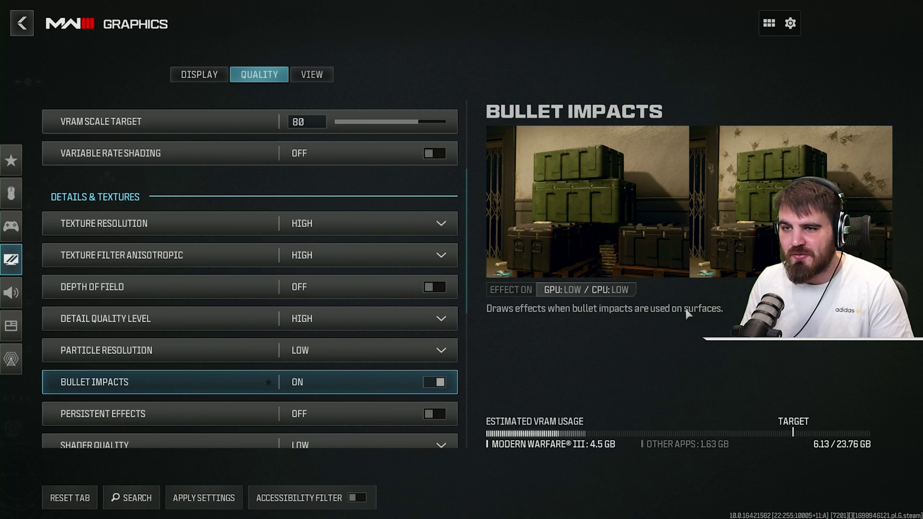
Switch the Persistent Effects toggle in the Quality list to On.
{"action": "scroll", "coordinate": [192, 390], "scroll_direction": "down", "scroll_amount": 1}
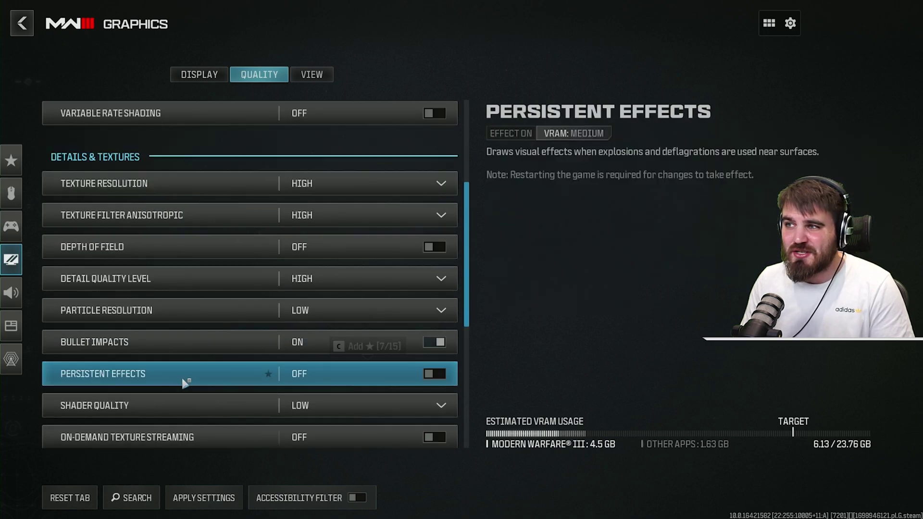
{"action": "left_click", "coordinate": [434, 374]}
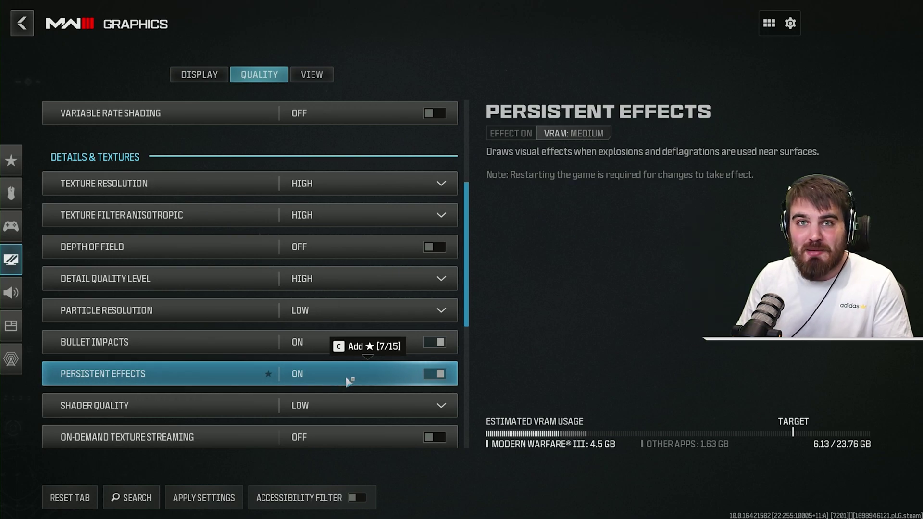
{"action": "left_click", "coordinate": [431, 375]}
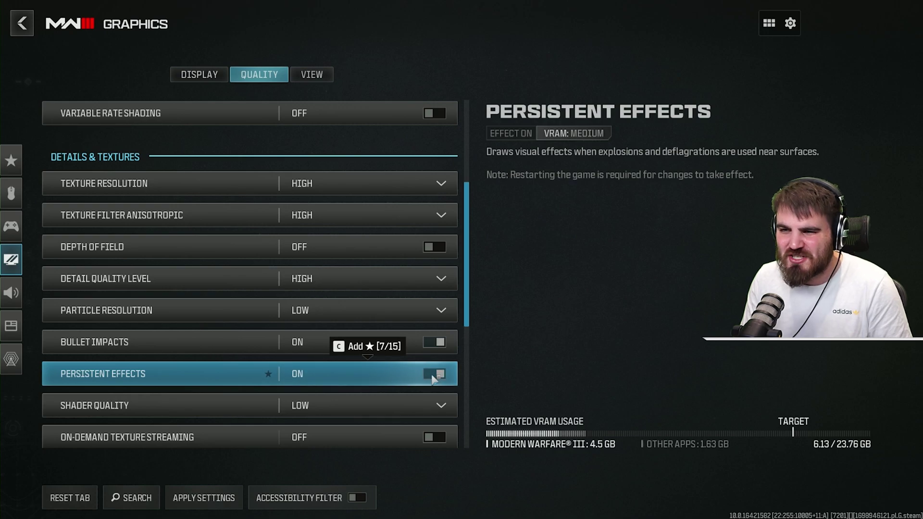
Change Shader Quality from Low to Medium and confirm it stays at Medium.
{"action": "scroll", "coordinate": [327, 325], "scroll_direction": "down", "scroll_amount": 1}
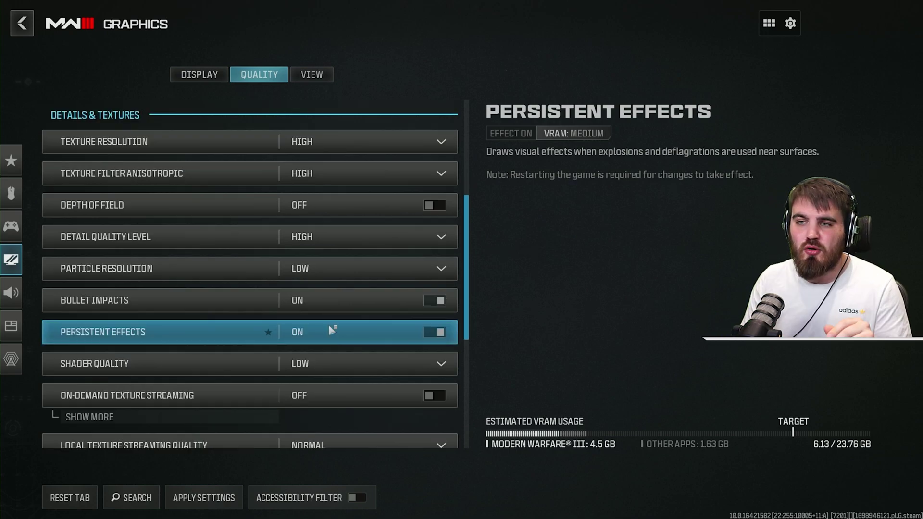
{"action": "left_click", "coordinate": [319, 363]}
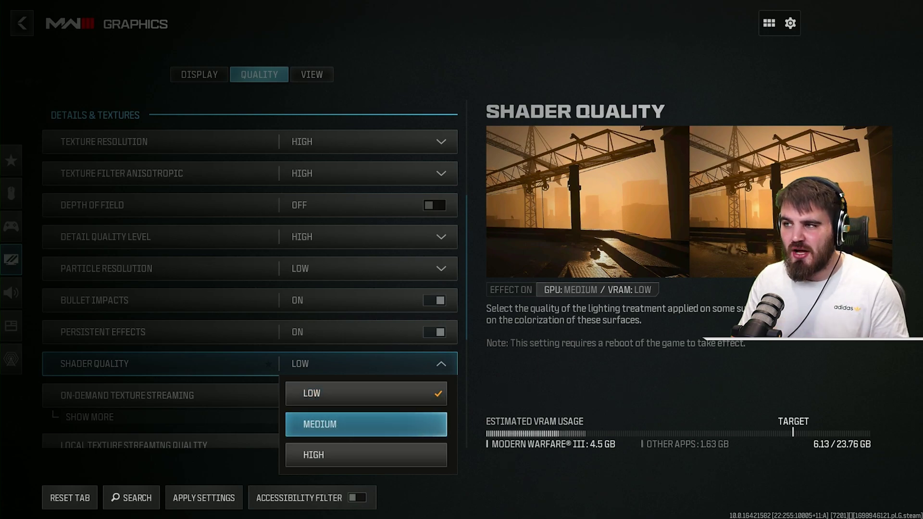
{"action": "left_click", "coordinate": [672, 406]}
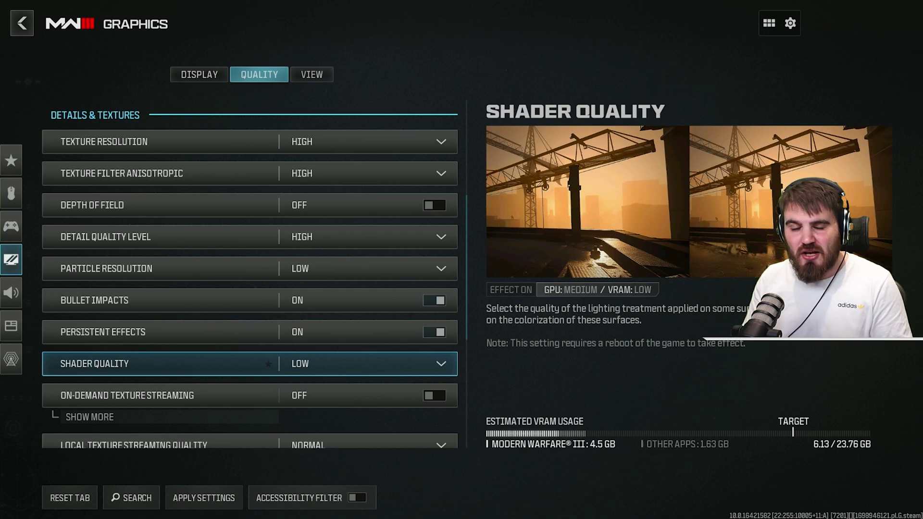
{"action": "left_click", "coordinate": [344, 364]}
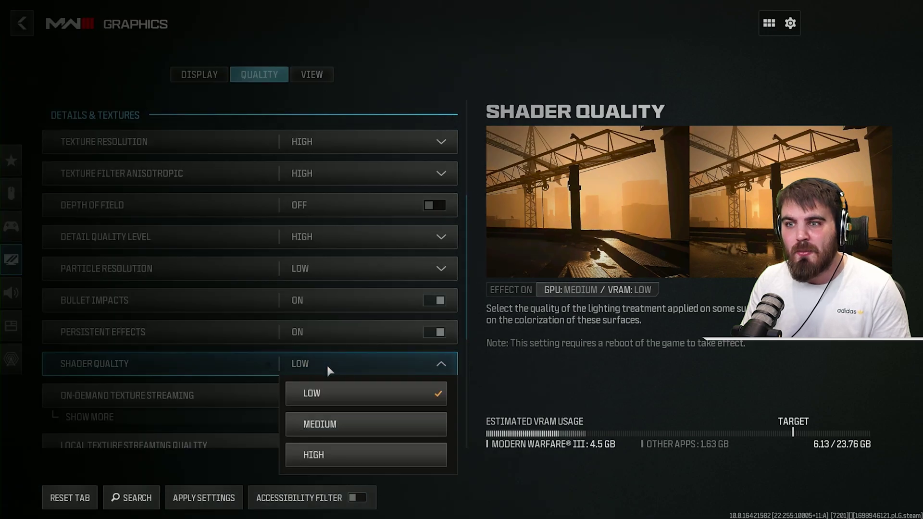
{"action": "left_click", "coordinate": [326, 422]}
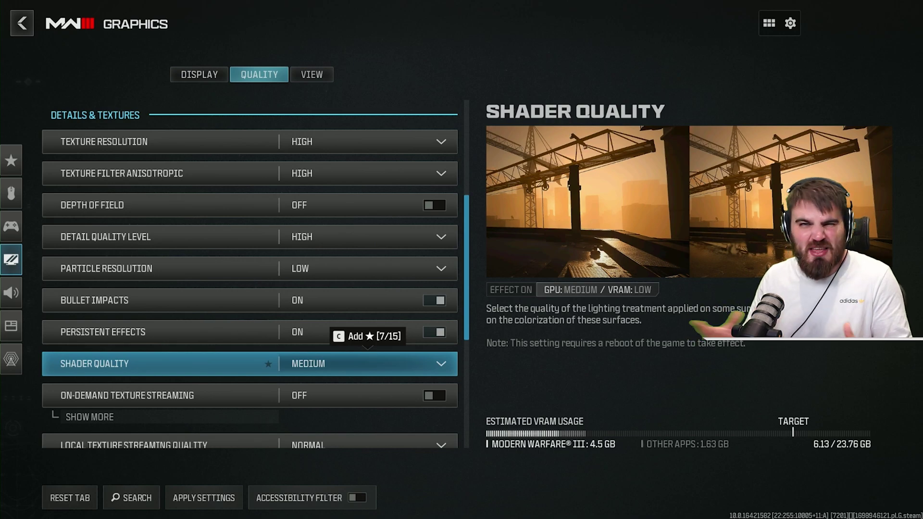
{"action": "left_click", "coordinate": [327, 364]}
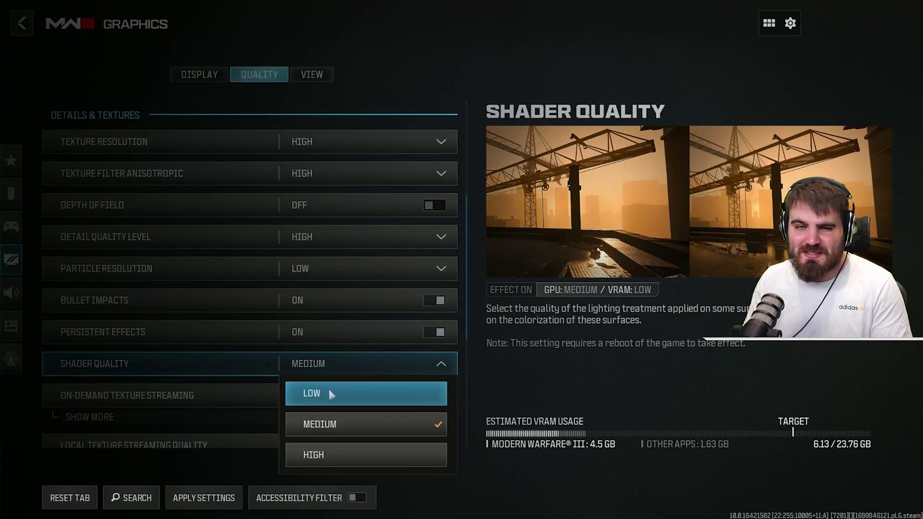
{"action": "left_click", "coordinate": [338, 370]}
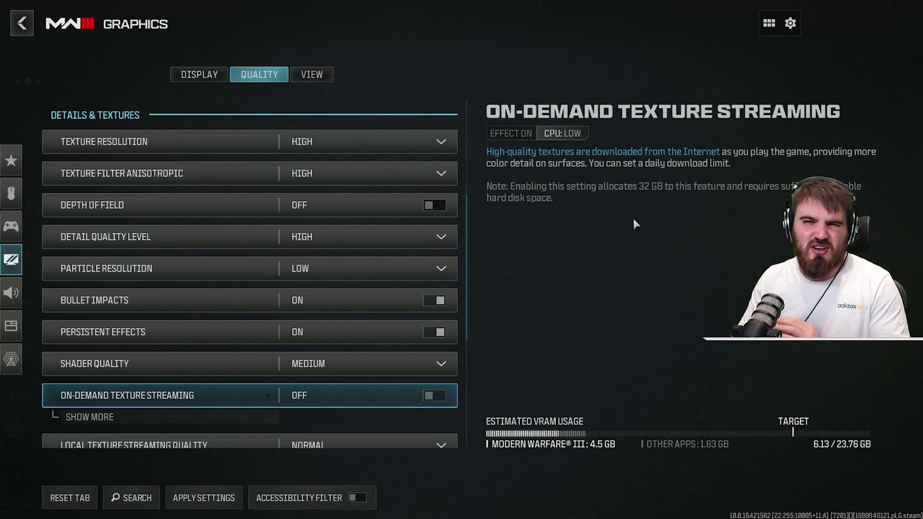
Scroll down to Local Texture Streaming Quality and open its dropdown, still at Normal.
{"action": "scroll", "coordinate": [345, 347], "scroll_direction": "down", "scroll_amount": 1}
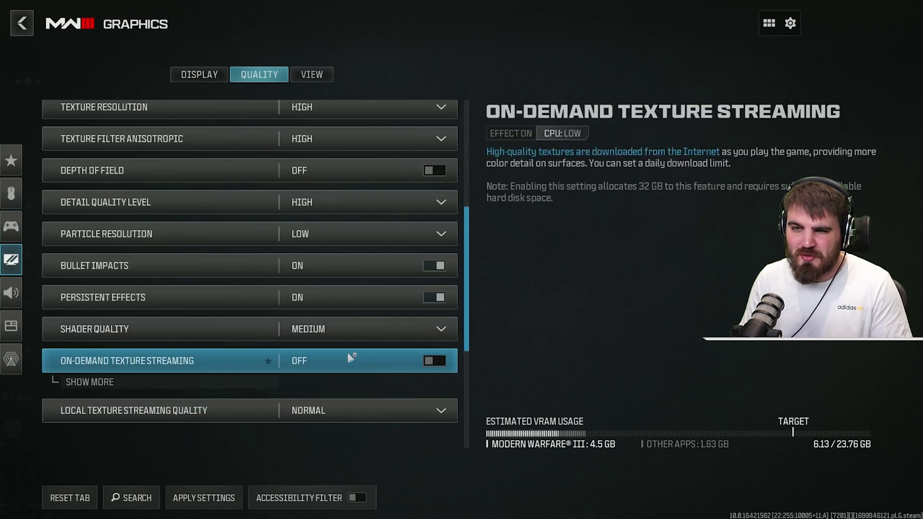
{"action": "scroll", "coordinate": [227, 364], "scroll_direction": "down", "scroll_amount": 1}
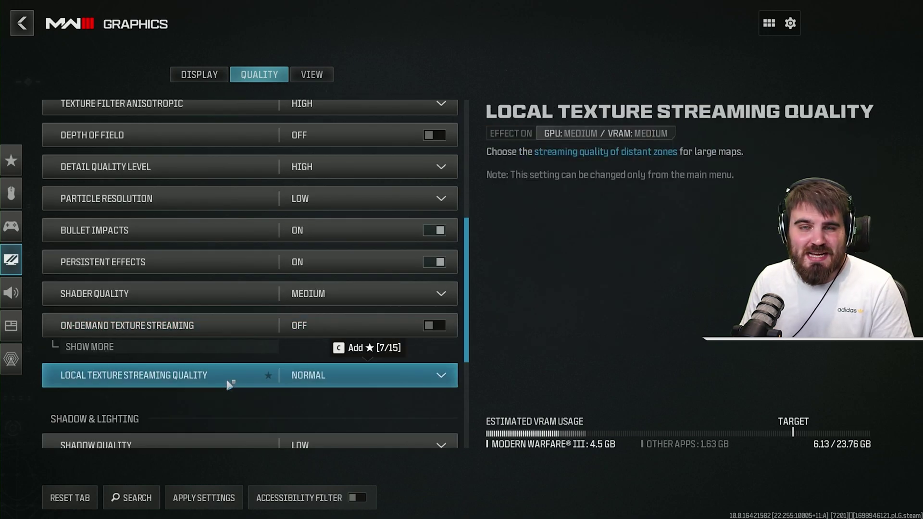
{"action": "left_click", "coordinate": [331, 379]}
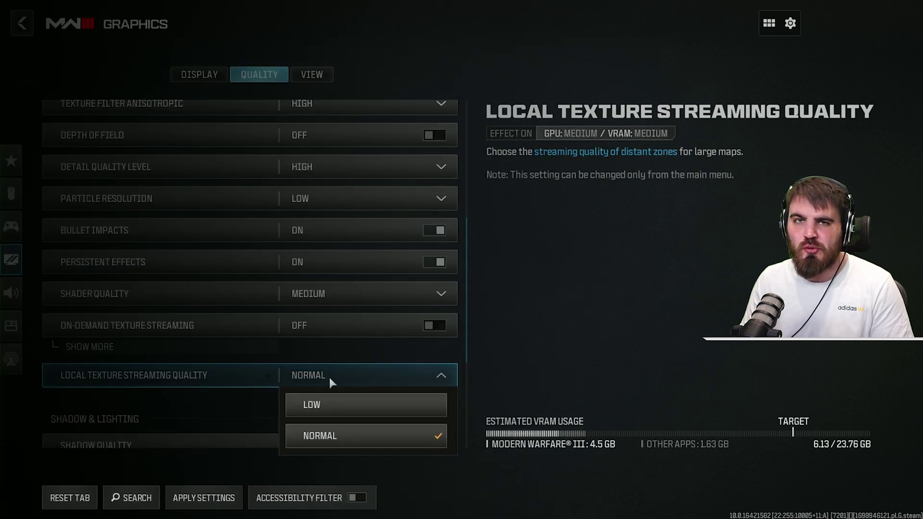
In Shadow & Lighting, choose Normal for Shadow Quality and High for Screen Space Shadows.
{"action": "scroll", "coordinate": [330, 376], "scroll_direction": "down", "scroll_amount": 5}
{"action": "left_click", "coordinate": [333, 216]}
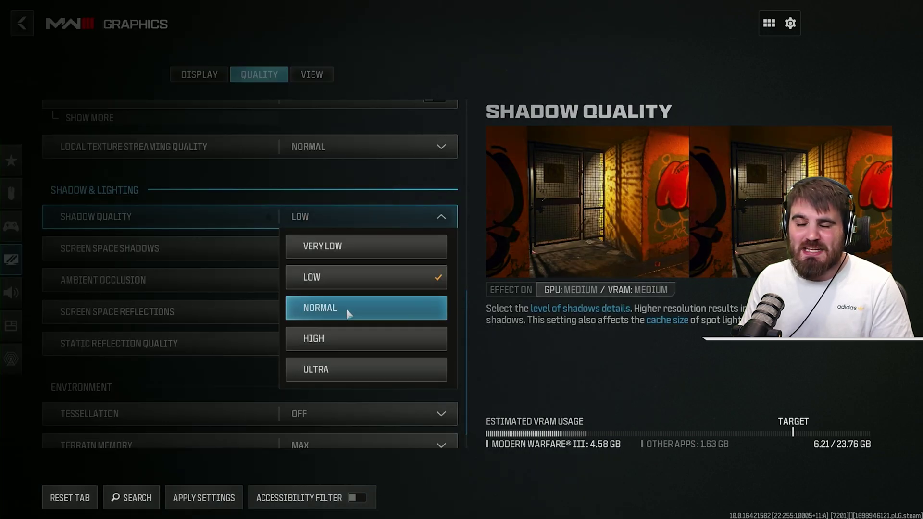
{"action": "left_click", "coordinate": [349, 314]}
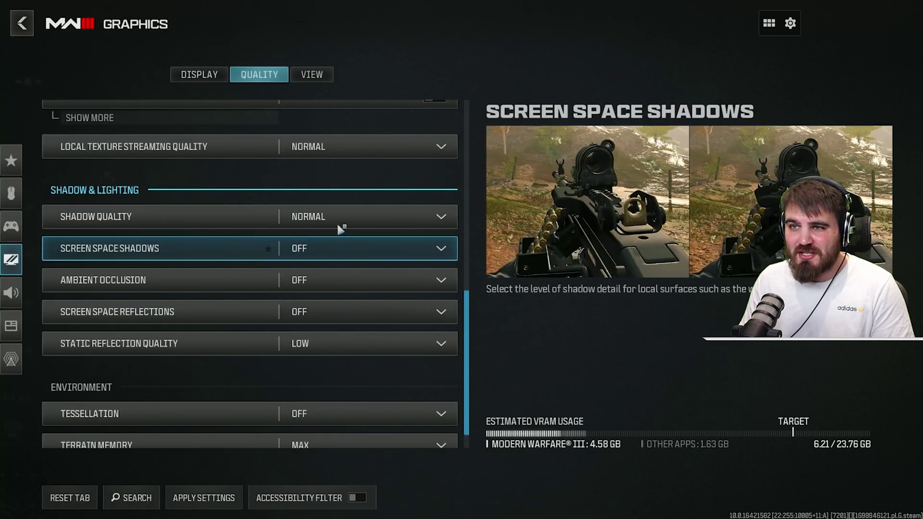
{"action": "left_click", "coordinate": [338, 225]}
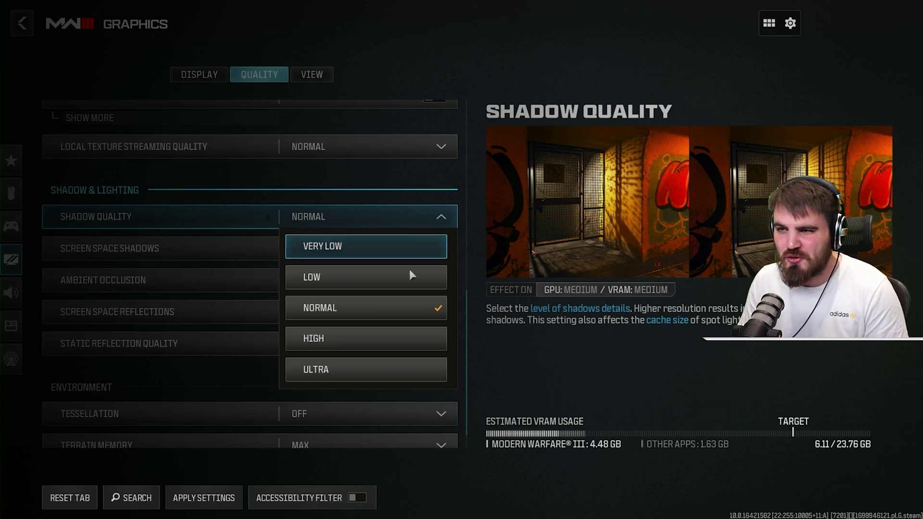
{"action": "left_click", "coordinate": [362, 305]}
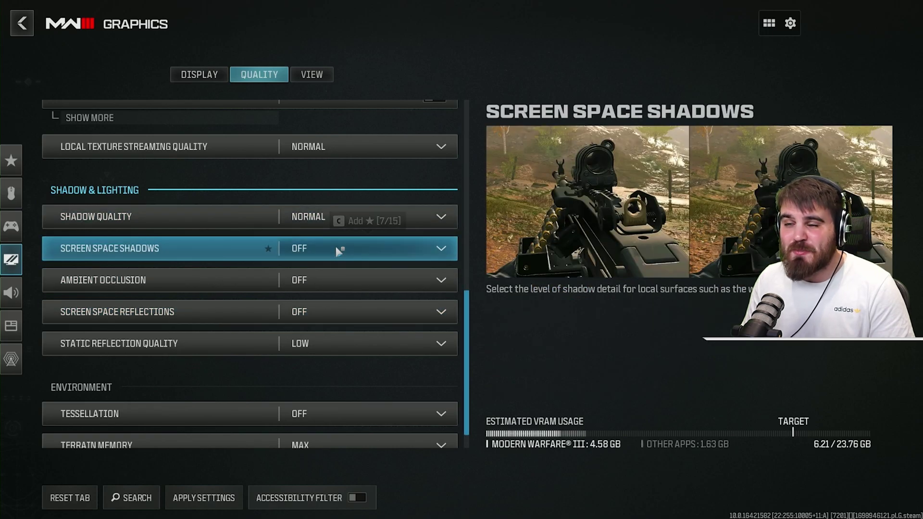
{"action": "left_click", "coordinate": [335, 248]}
{"action": "left_click", "coordinate": [342, 339]}
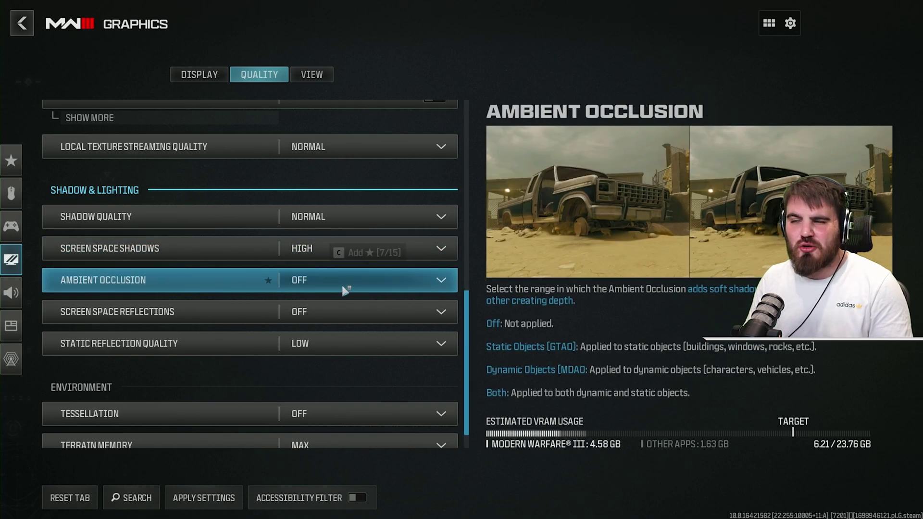
Leave Ambient Occlusion Off, raise Screen Space Reflections to Normal, keep Static Reflection Quality Low.
{"action": "left_click", "coordinate": [344, 281]}
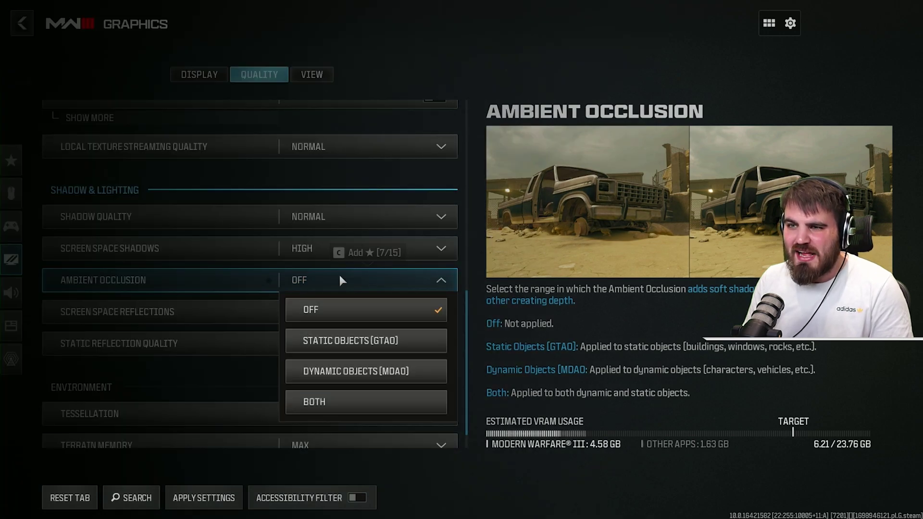
{"action": "left_click", "coordinate": [408, 285]}
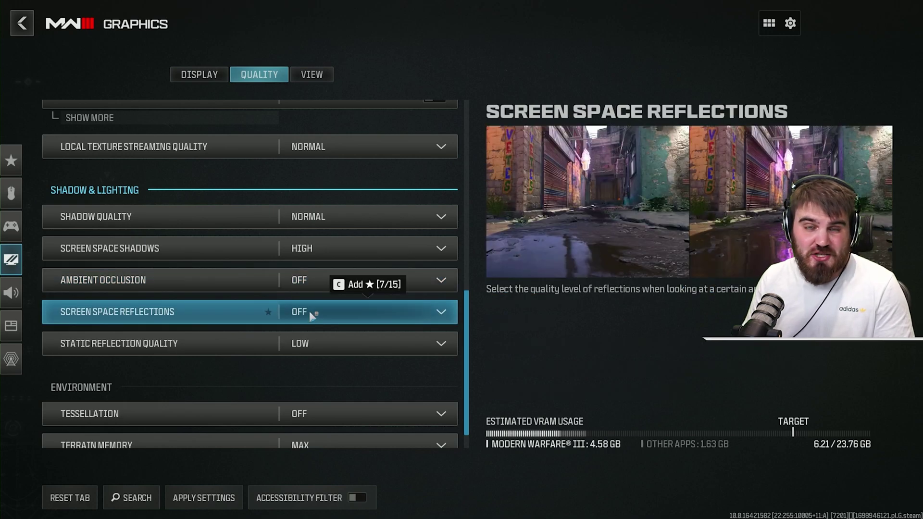
{"action": "left_click", "coordinate": [319, 312]}
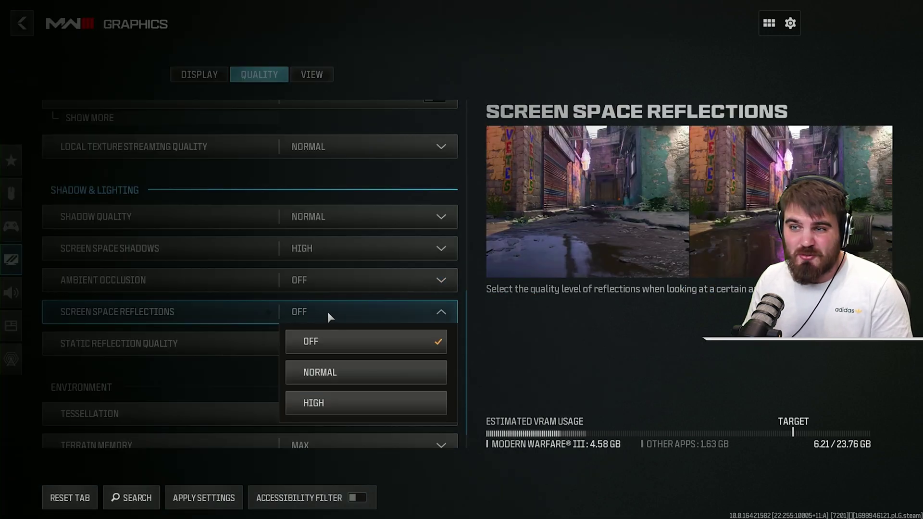
{"action": "left_click", "coordinate": [332, 374]}
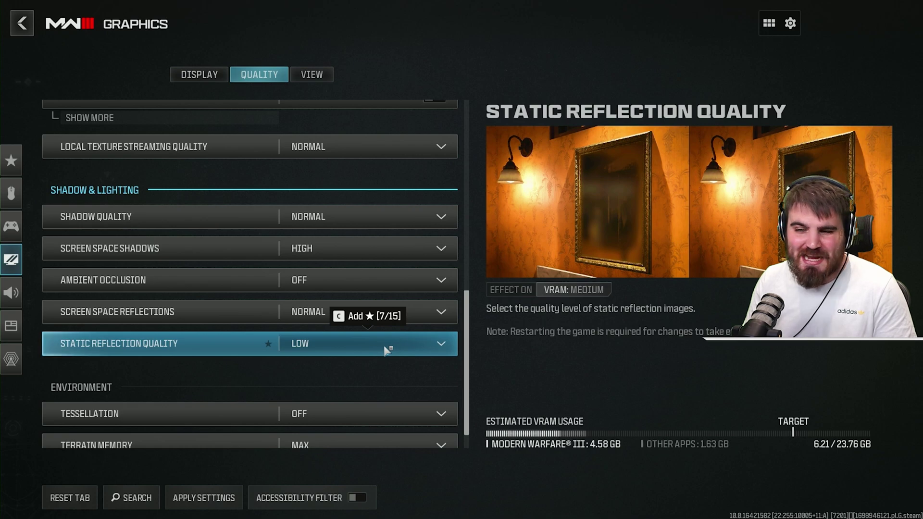
{"action": "left_click", "coordinate": [386, 350]}
{"action": "left_click", "coordinate": [382, 348]}
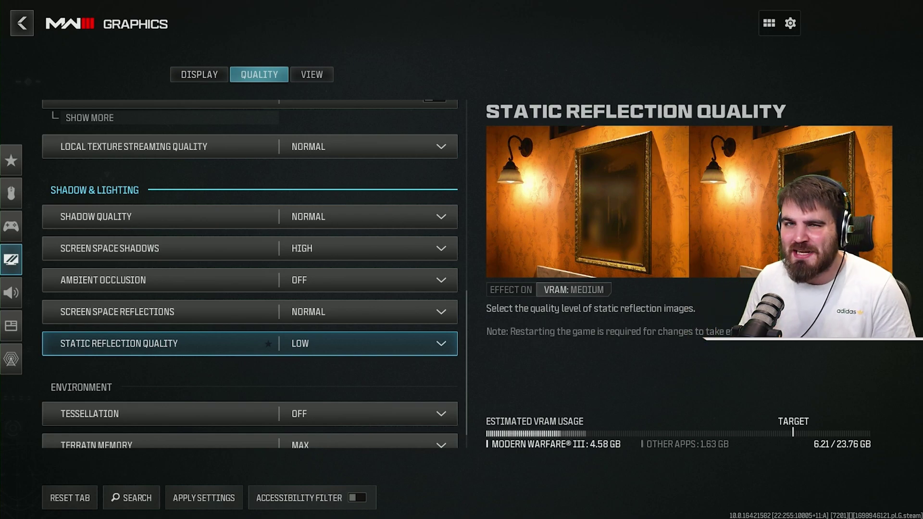
Scroll to the Environment settings and set Tessellation to Near.
{"action": "scroll", "coordinate": [323, 212], "scroll_direction": "down", "scroll_amount": 3}
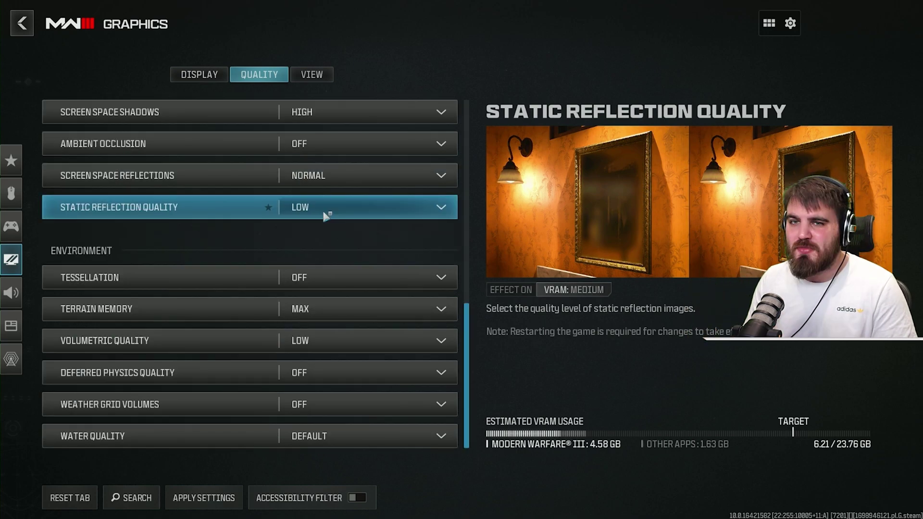
{"action": "left_click", "coordinate": [338, 278]}
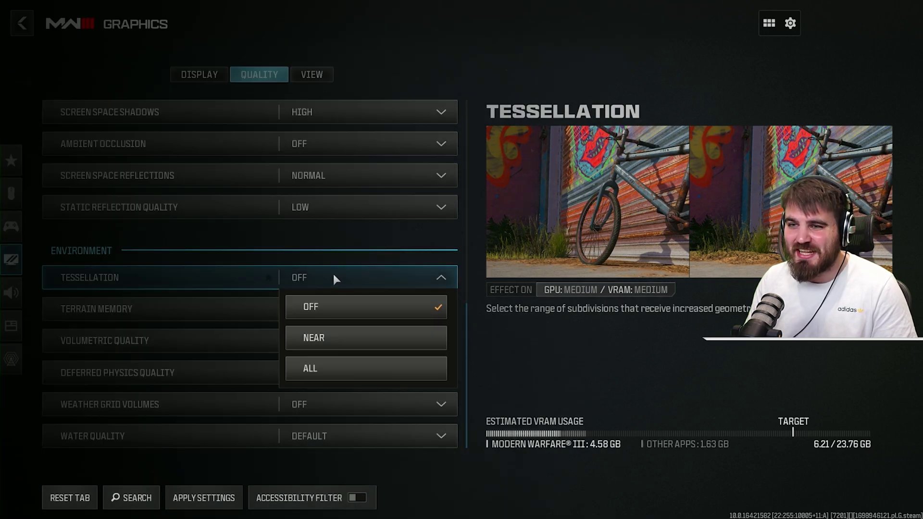
{"action": "left_click", "coordinate": [341, 343]}
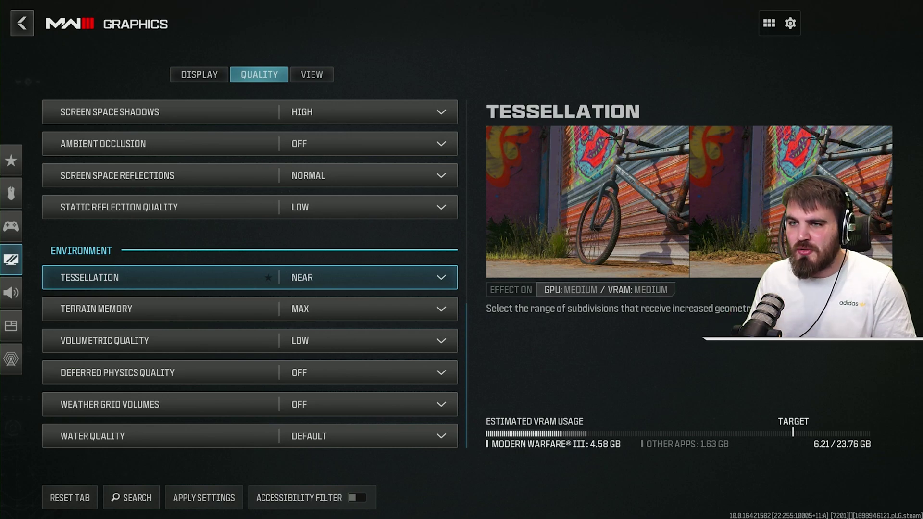
{"action": "left_click", "coordinate": [317, 283]}
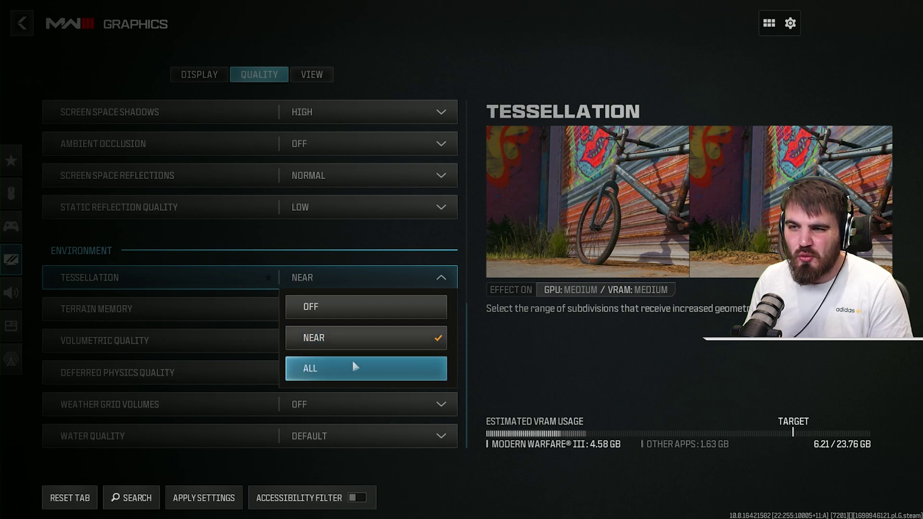
{"action": "left_click", "coordinate": [313, 272]}
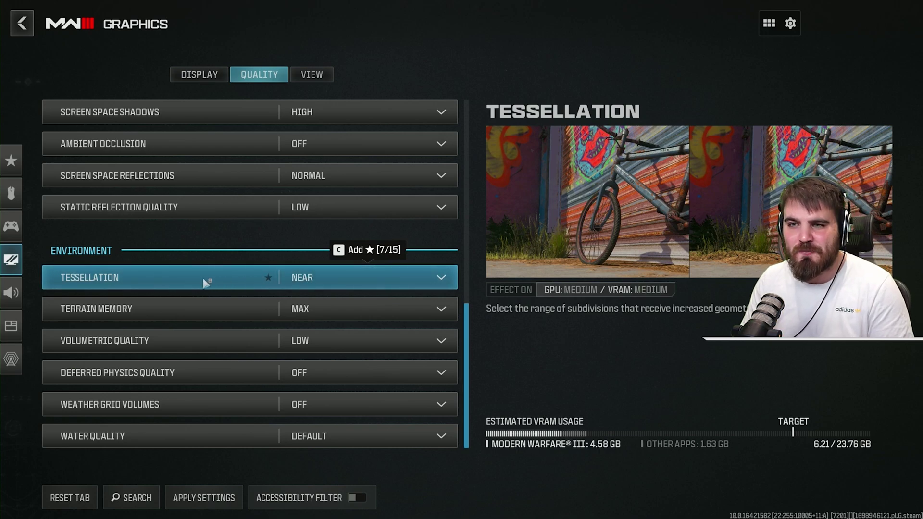
Keep Terrain Memory at Max and Volumetric Quality at Low.
{"action": "left_click", "coordinate": [319, 312]}
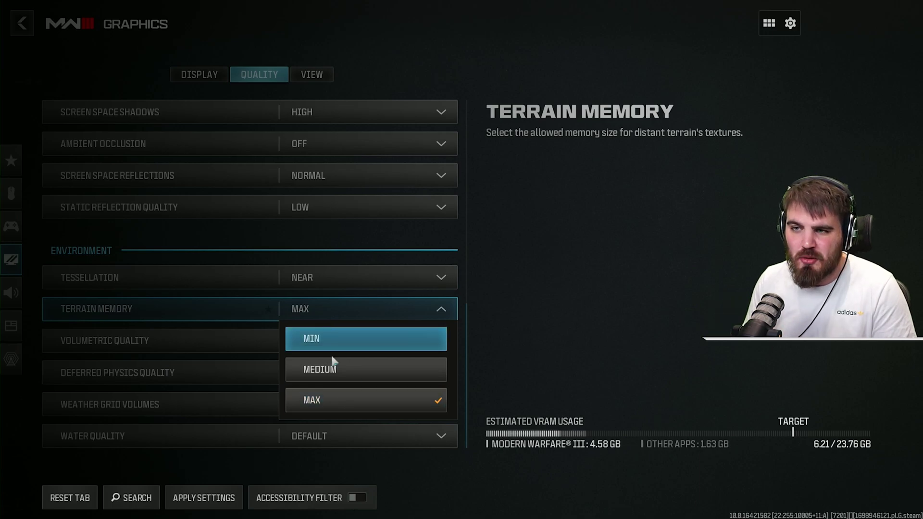
{"action": "left_click", "coordinate": [308, 308]}
{"action": "left_click", "coordinate": [340, 342]}
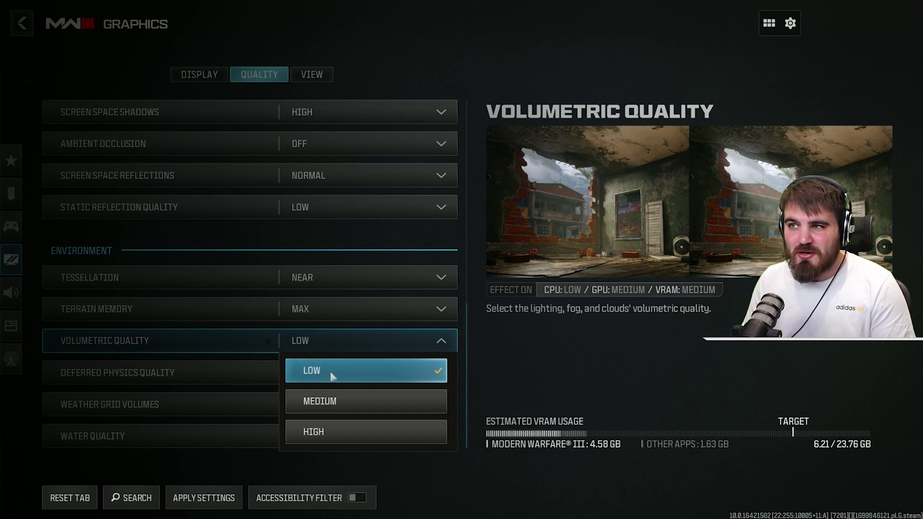
{"action": "left_click", "coordinate": [356, 339]}
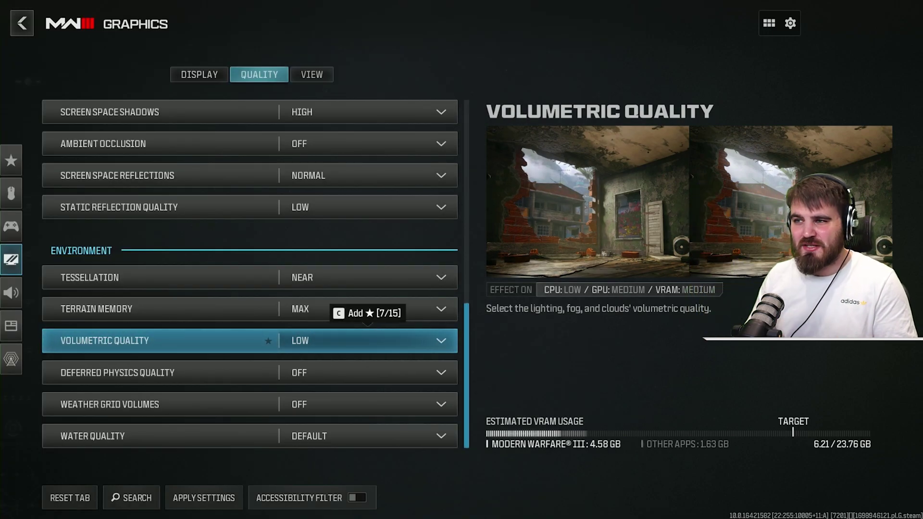
{"action": "left_click", "coordinate": [350, 348]}
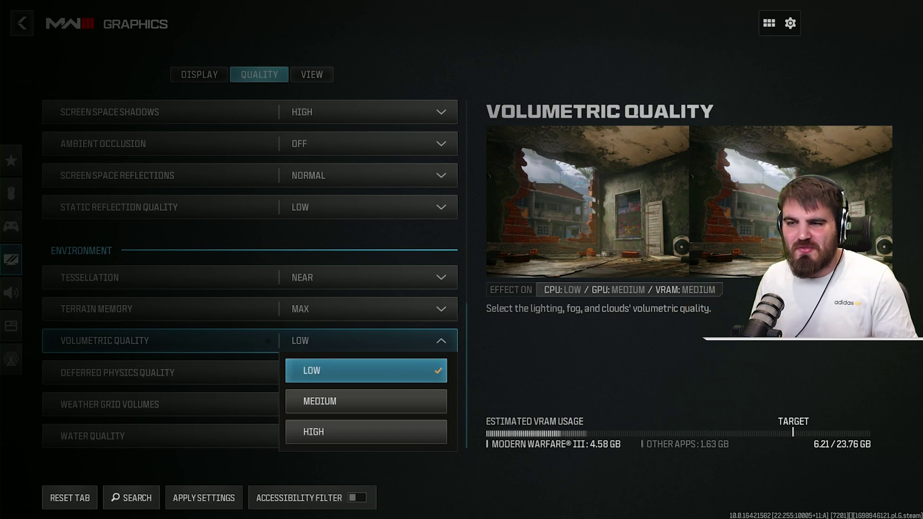
{"action": "left_click", "coordinate": [319, 356]}
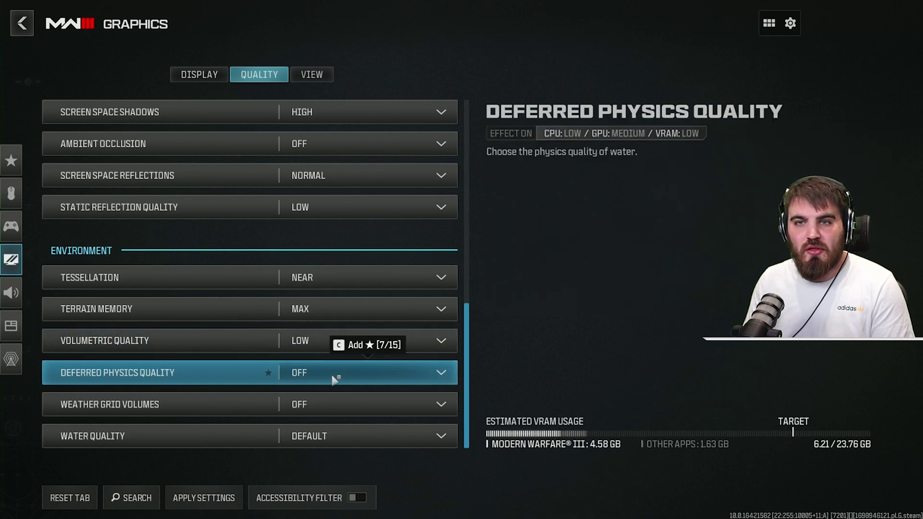
Set Deferred Physics Quality and Weather Grid Volumes both to Low.
{"action": "left_click", "coordinate": [328, 378]}
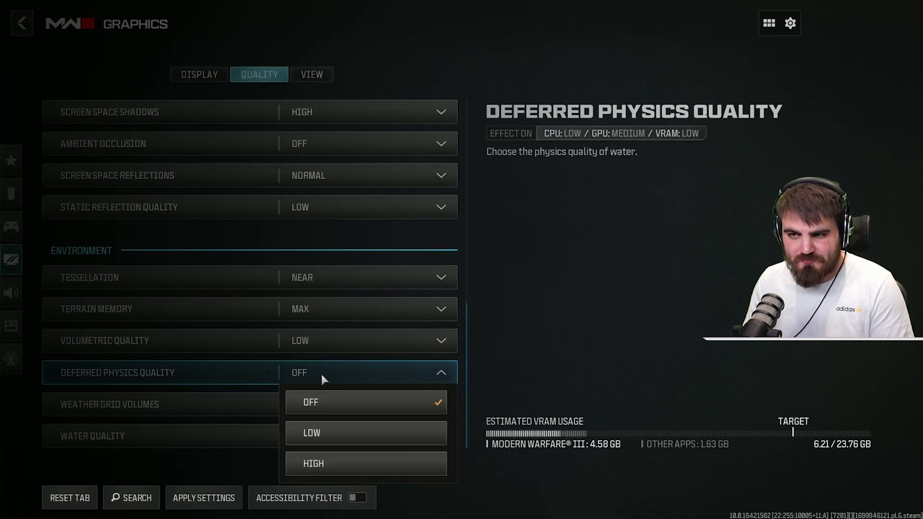
{"action": "left_click", "coordinate": [337, 435]}
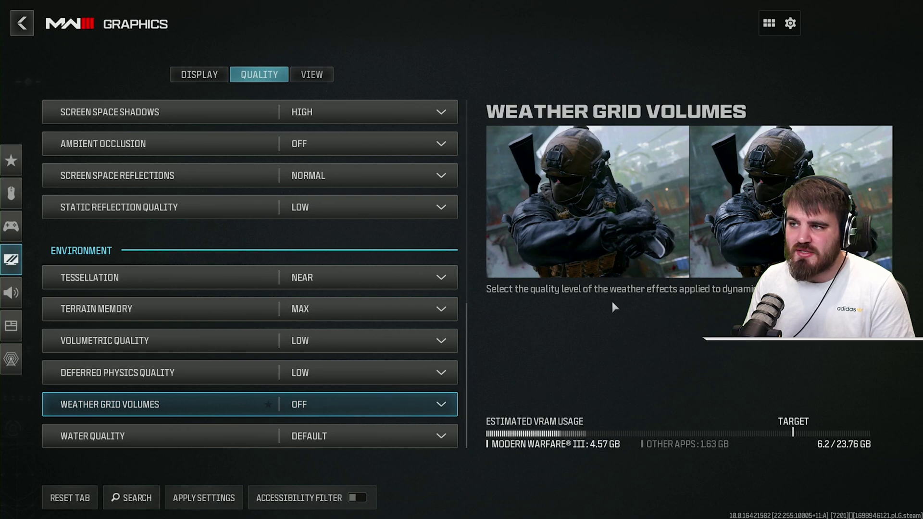
{"action": "left_click", "coordinate": [354, 398]}
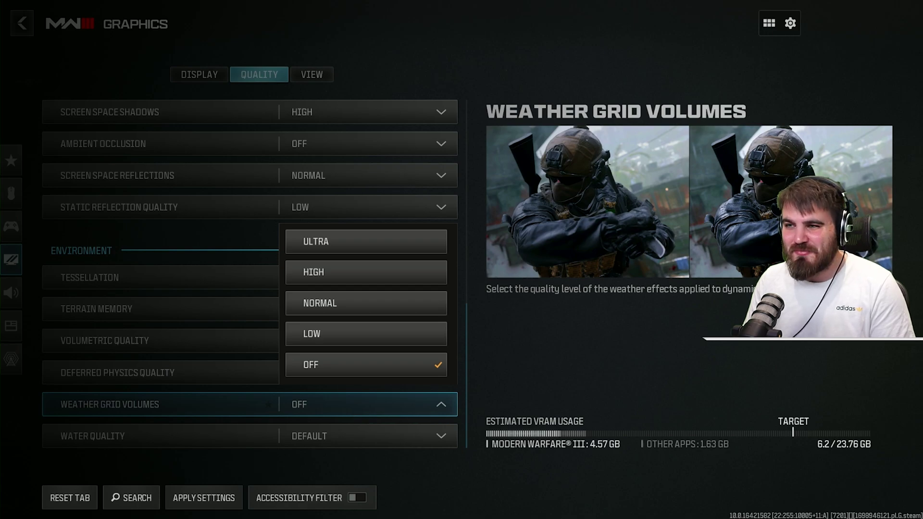
{"action": "left_click", "coordinate": [343, 333]}
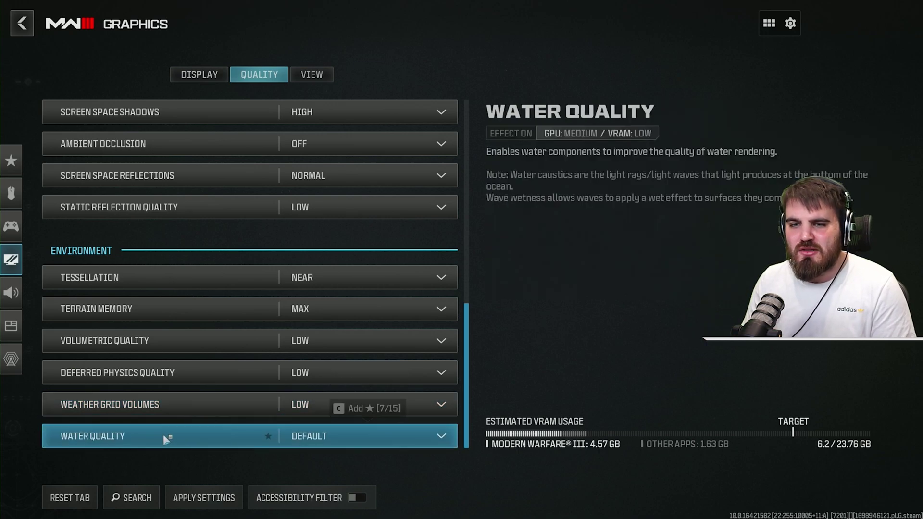
Set Water Quality to Water Caustics and Wave Wetness, then switch to the View tab.
{"action": "left_click", "coordinate": [315, 435]}
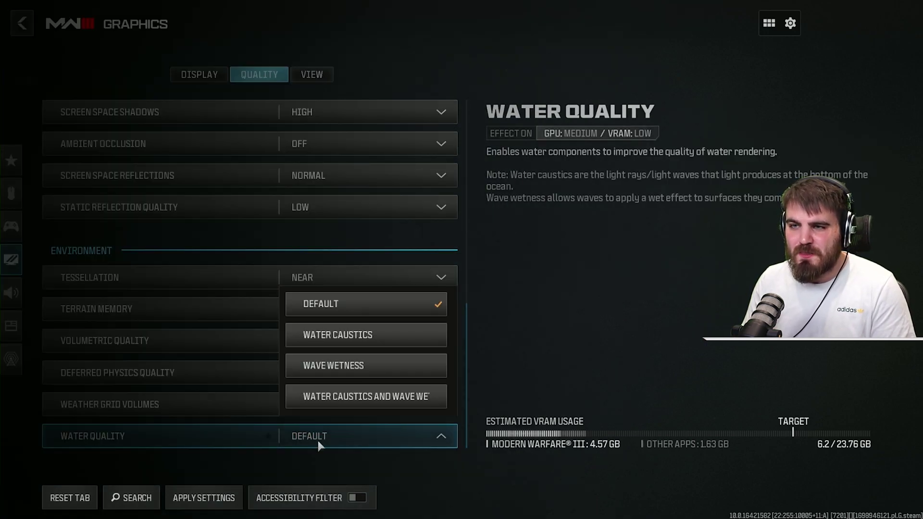
{"action": "left_click", "coordinate": [358, 402]}
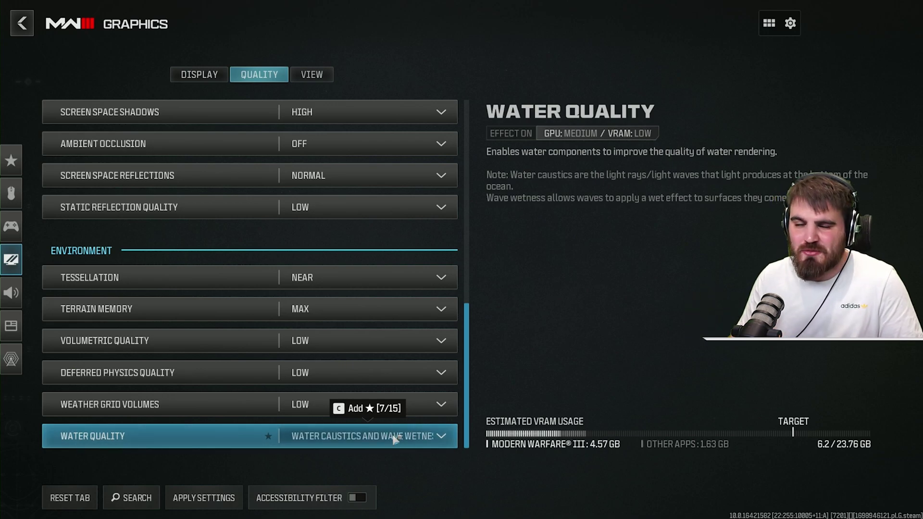
{"action": "left_click", "coordinate": [310, 77]}
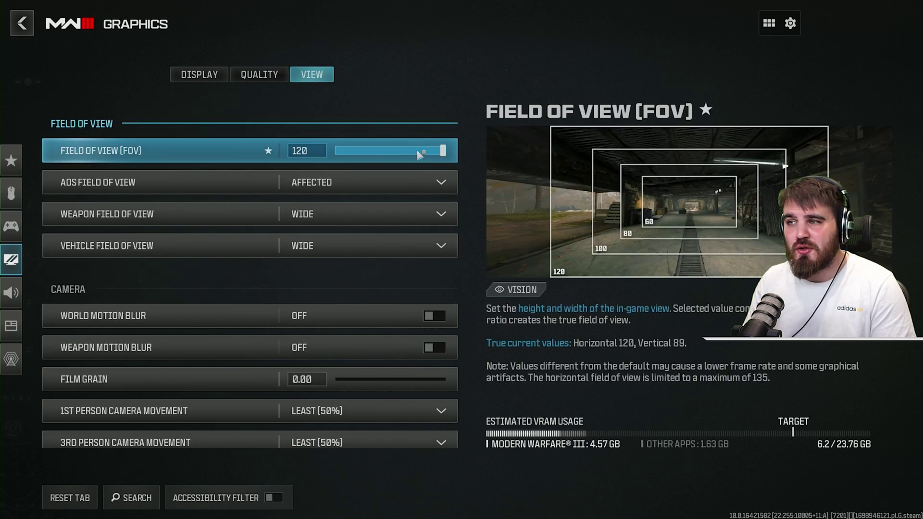
{"action": "left_click", "coordinate": [445, 152]}
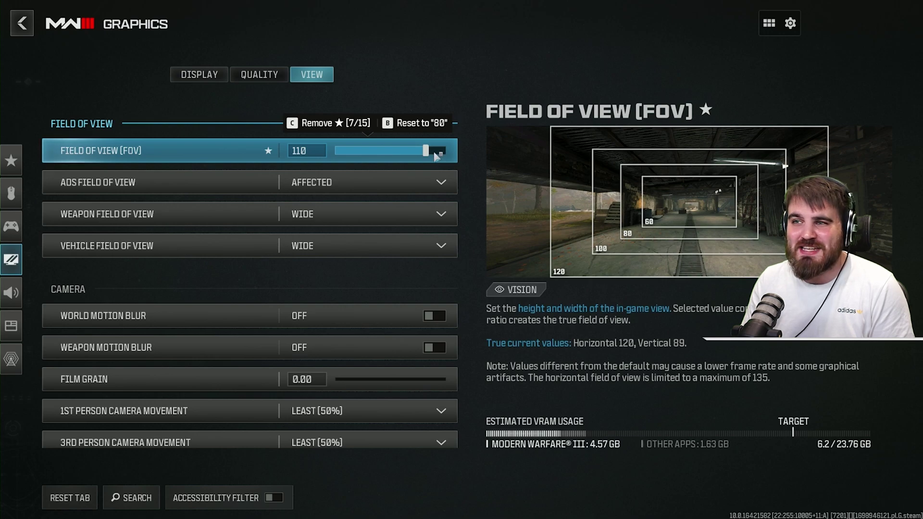
{"action": "left_click_drag", "start_coordinate": [435, 157], "coordinate": [407, 151]}
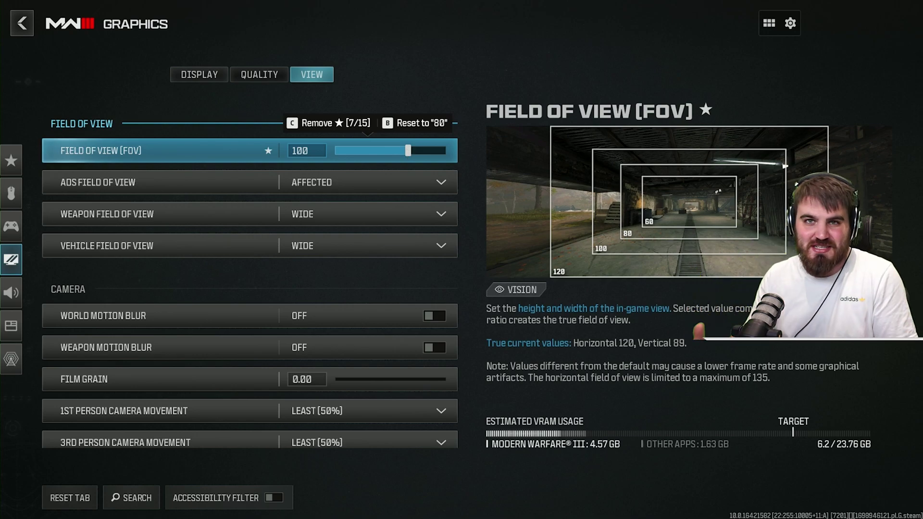
{"action": "left_click", "coordinate": [306, 152]}
{"action": "key", "text": "BackSpace"}
{"action": "key", "text": "BackSpace"}
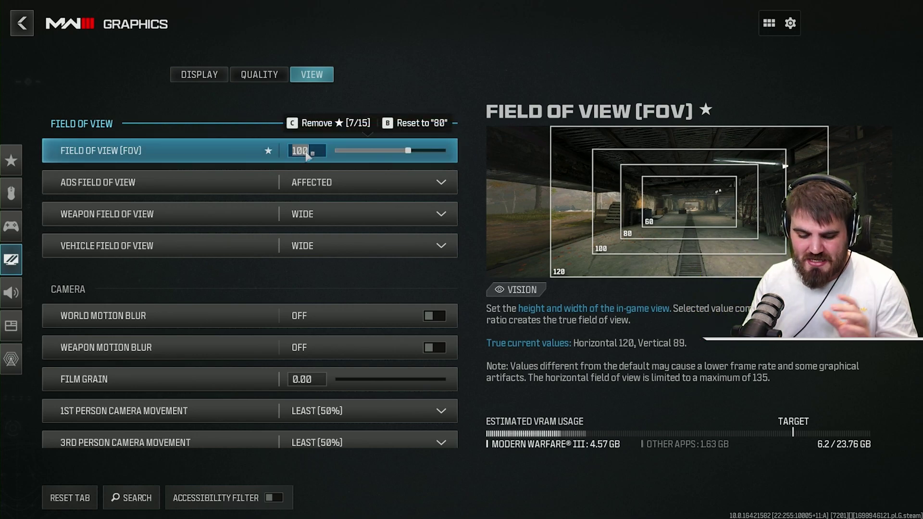
{"action": "type", "text": "10"}
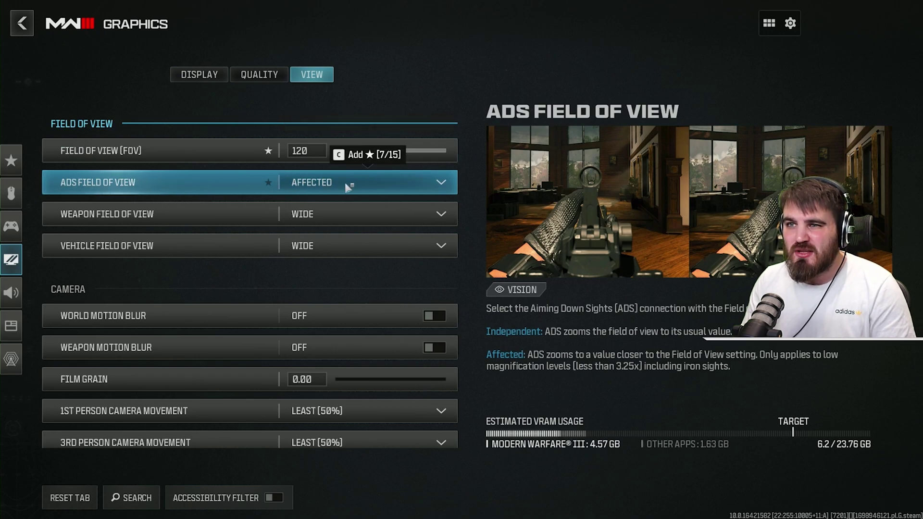
{"action": "left_click", "coordinate": [324, 184]}
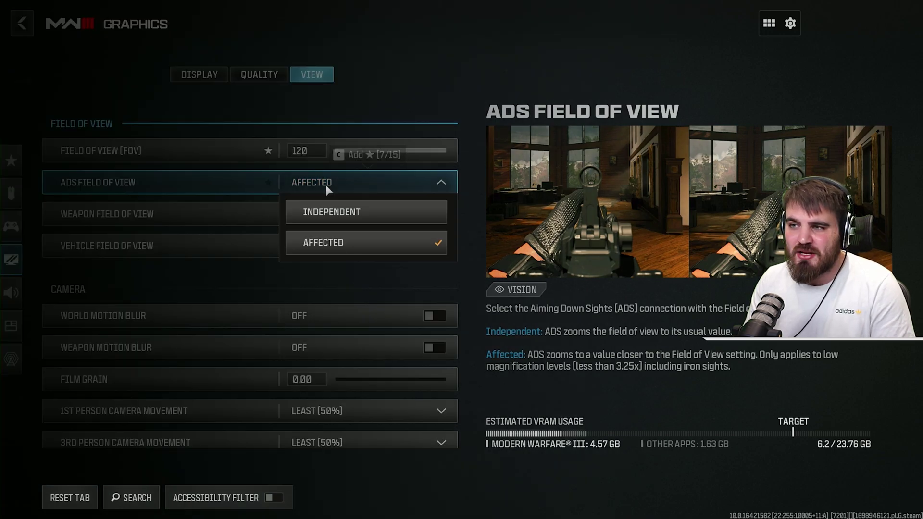
{"action": "left_click", "coordinate": [451, 188]}
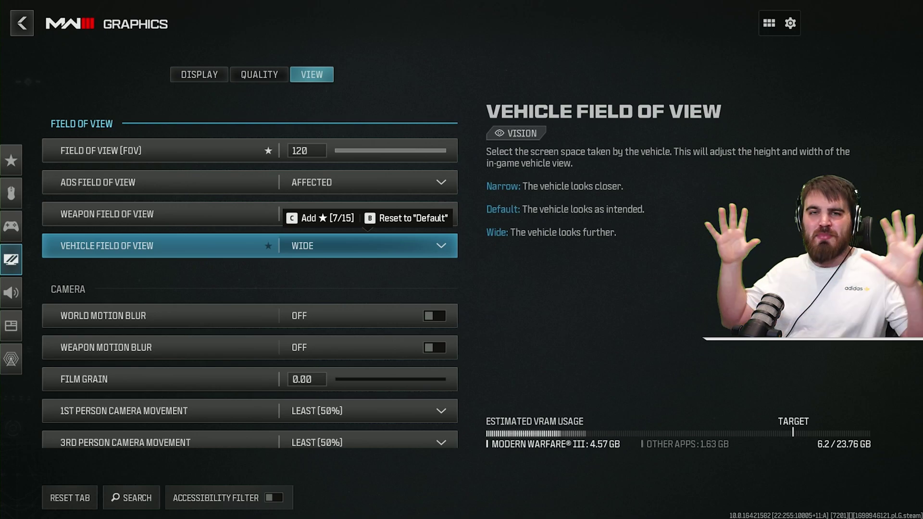
{"action": "scroll", "coordinate": [169, 312], "scroll_direction": "down", "scroll_amount": 1}
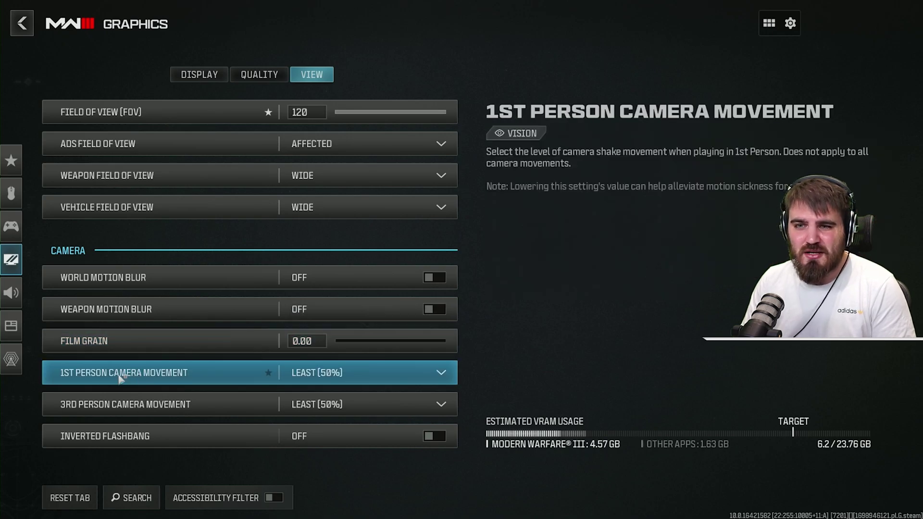
{"action": "left_click", "coordinate": [368, 373]}
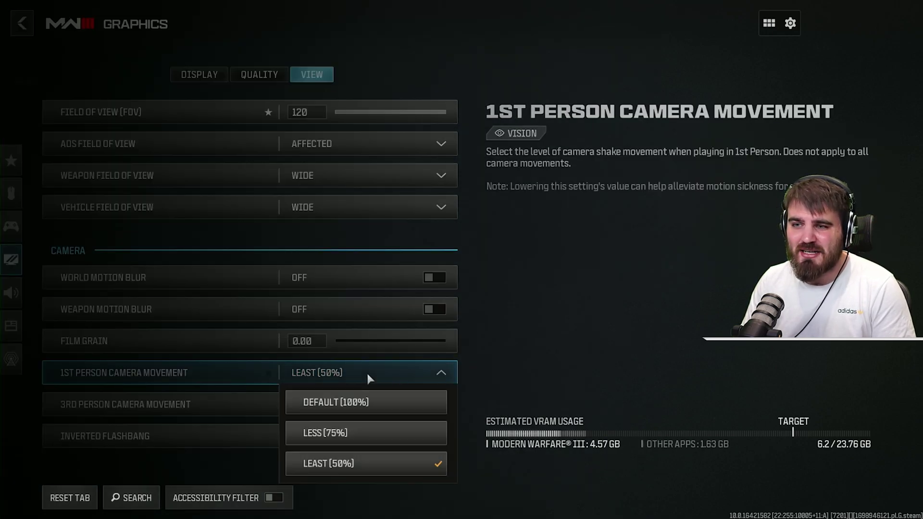
{"action": "left_click", "coordinate": [367, 463]}
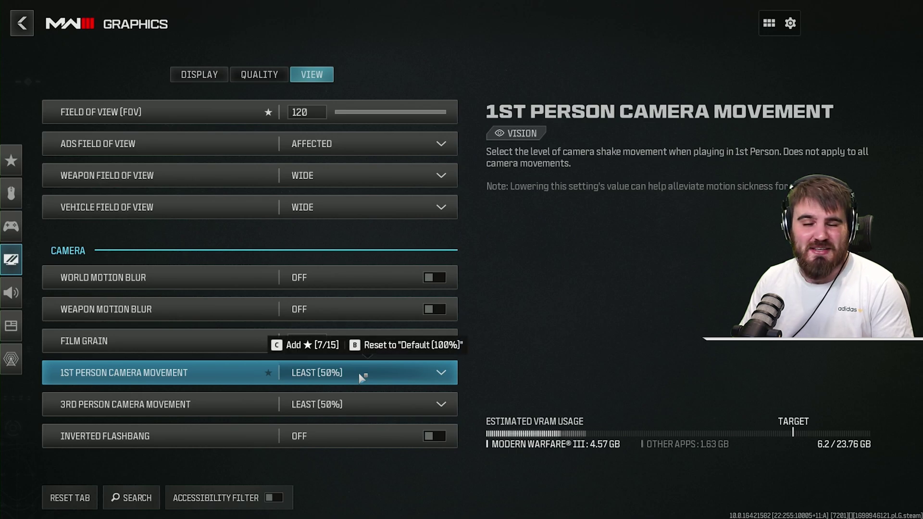